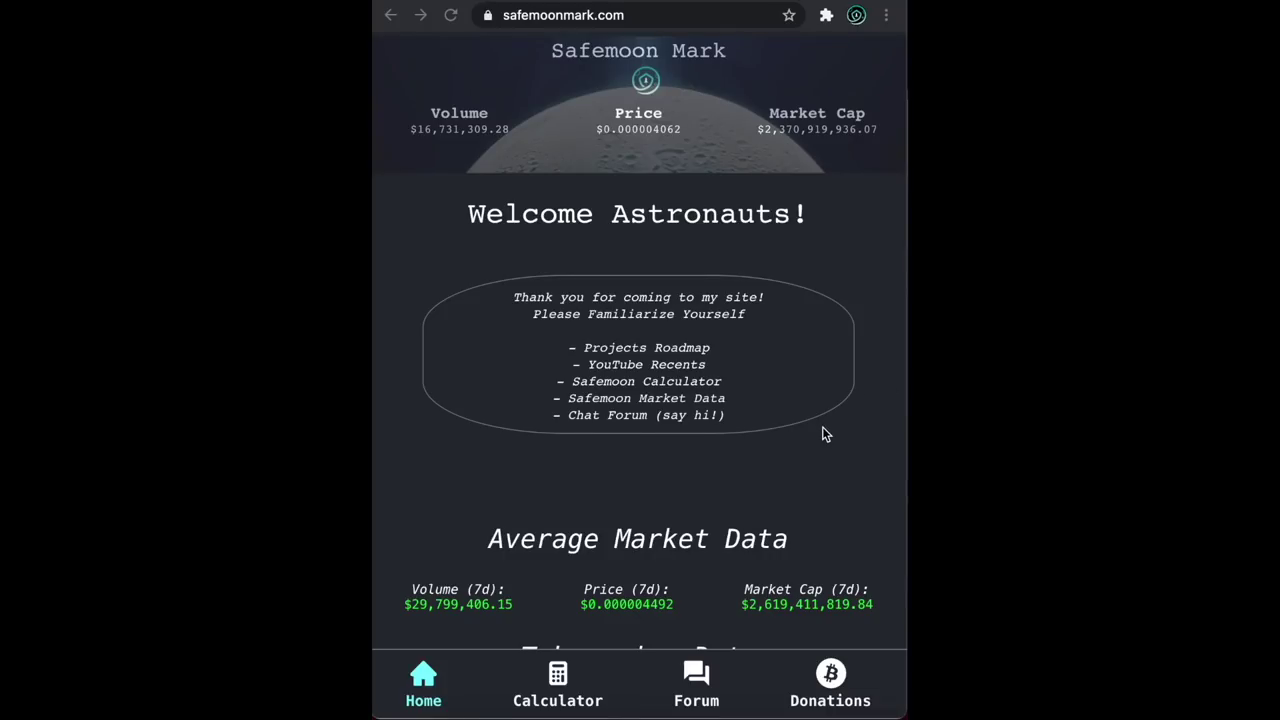
# Look through the home page's market data, tokenomics, projects roadmap, giveaway and YouTube sections.
pyautogui.scroll(-2, 823, 431)
pyautogui.scroll(1, 823, 431)
pyautogui.scroll(-3, 822, 428)
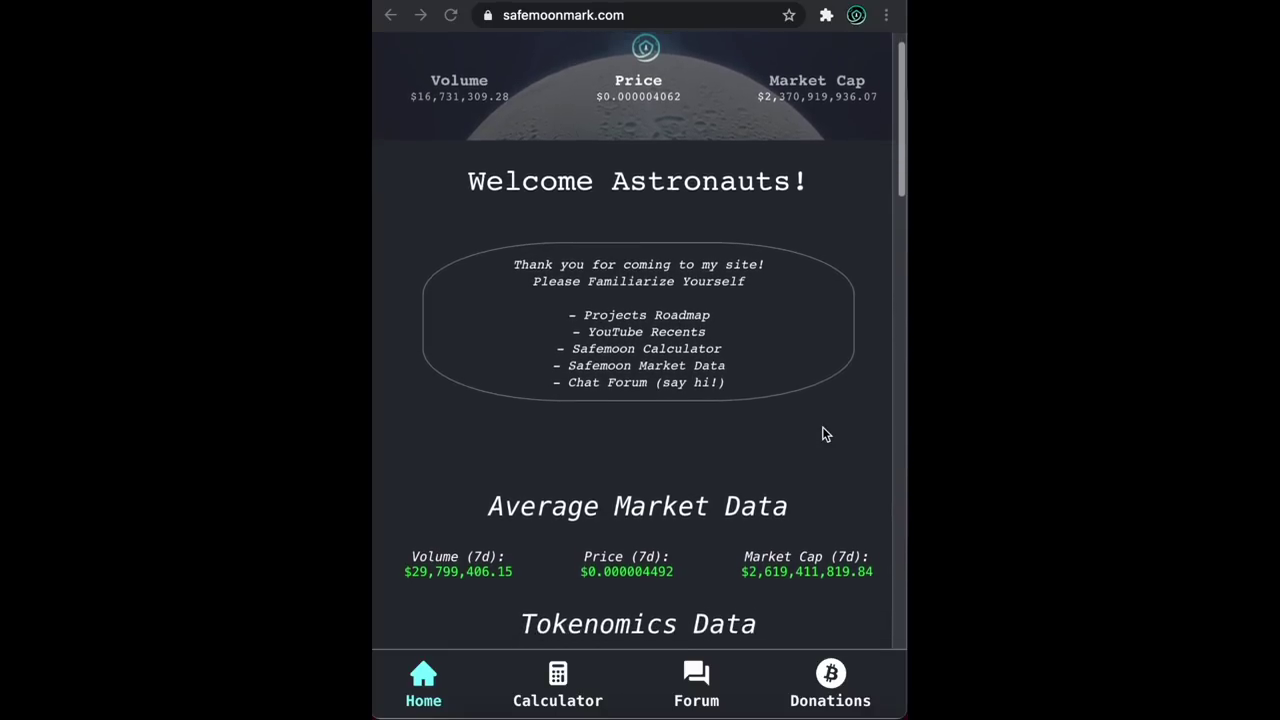
pyautogui.scroll(-5, 823, 429)
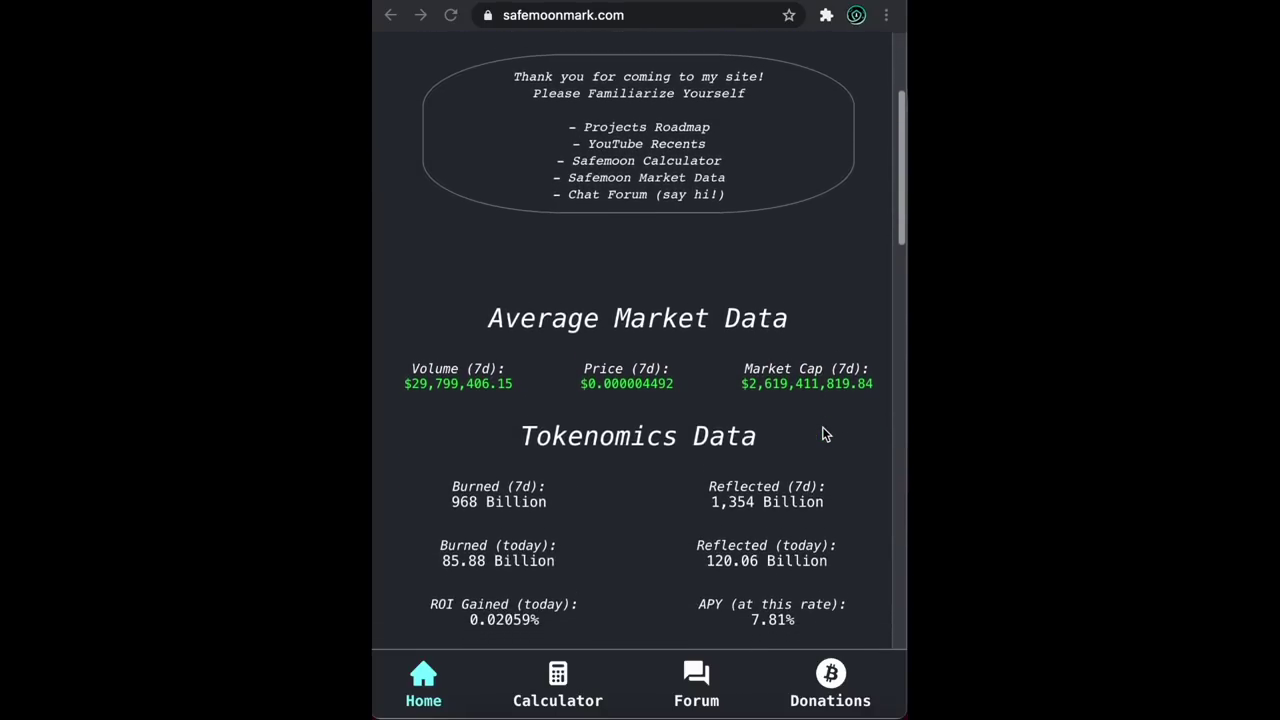
pyautogui.scroll(-9, 822, 430)
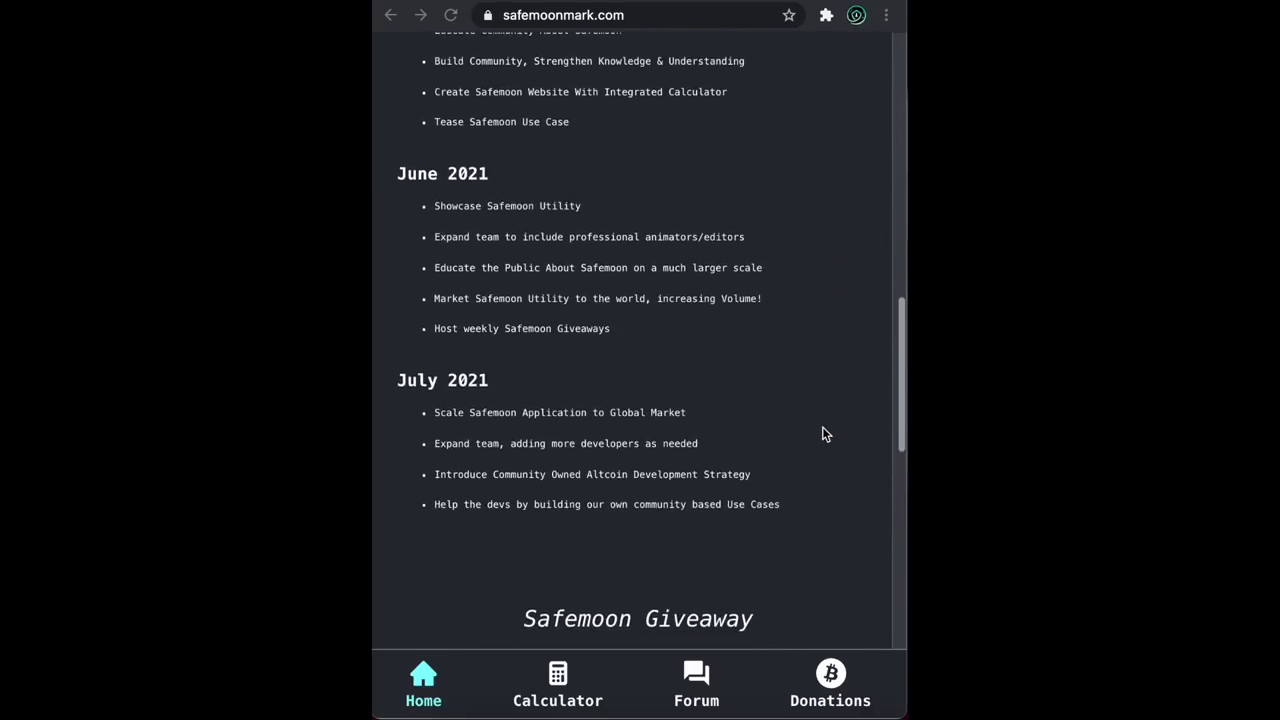
pyautogui.scroll(-2, 822, 430)
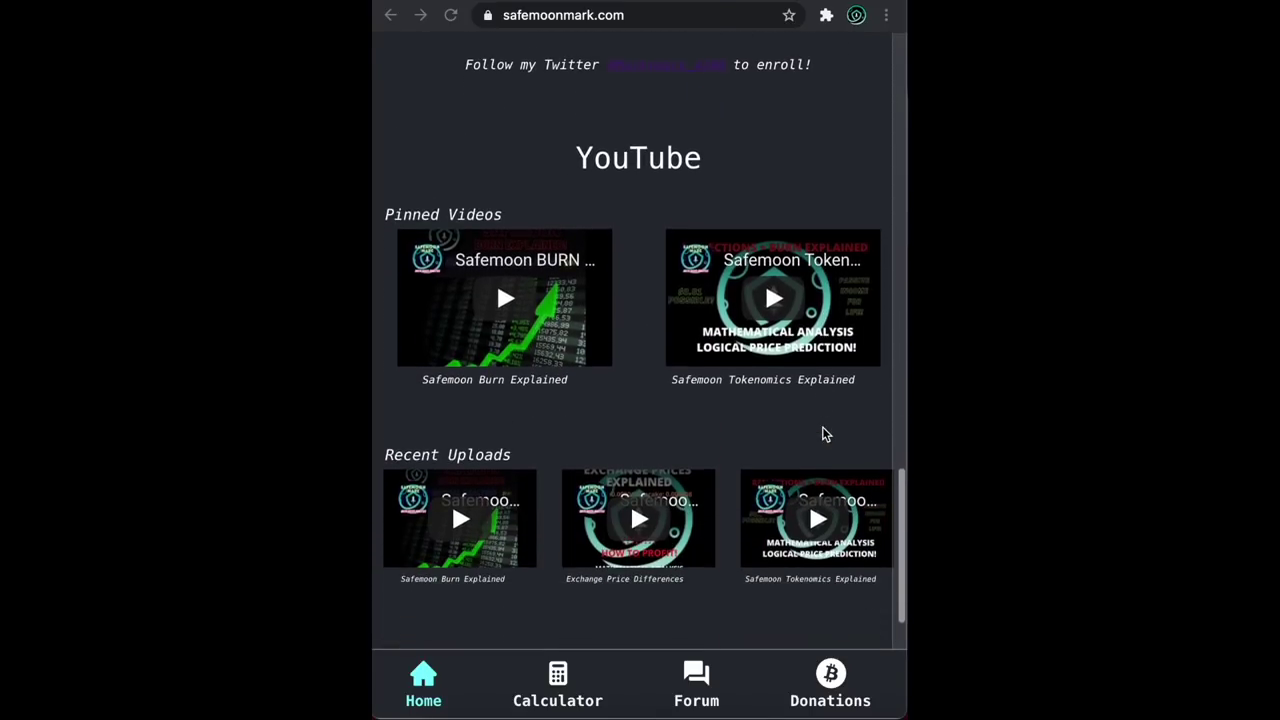
pyautogui.scroll(17, 822, 430)
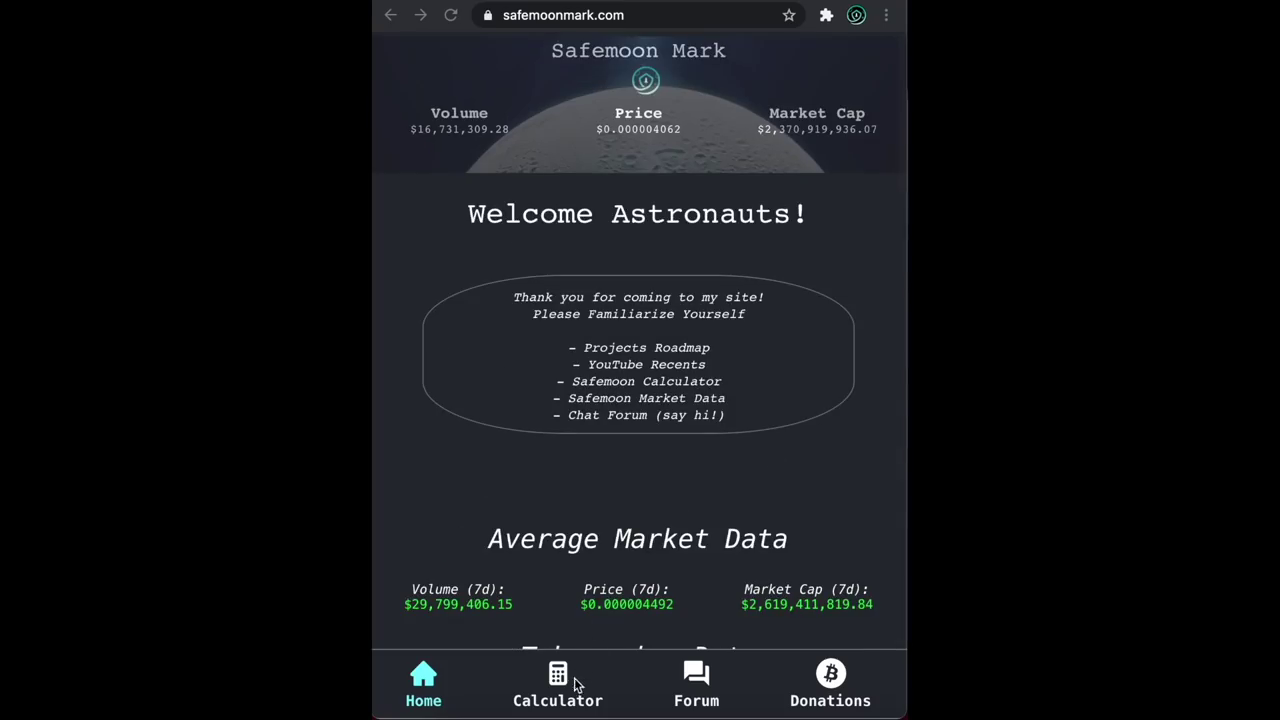
# Open the calculator page and look over its daily and compounding reflections sections.
pyautogui.click(557, 688)
pyautogui.scroll(-4, 651, 589)
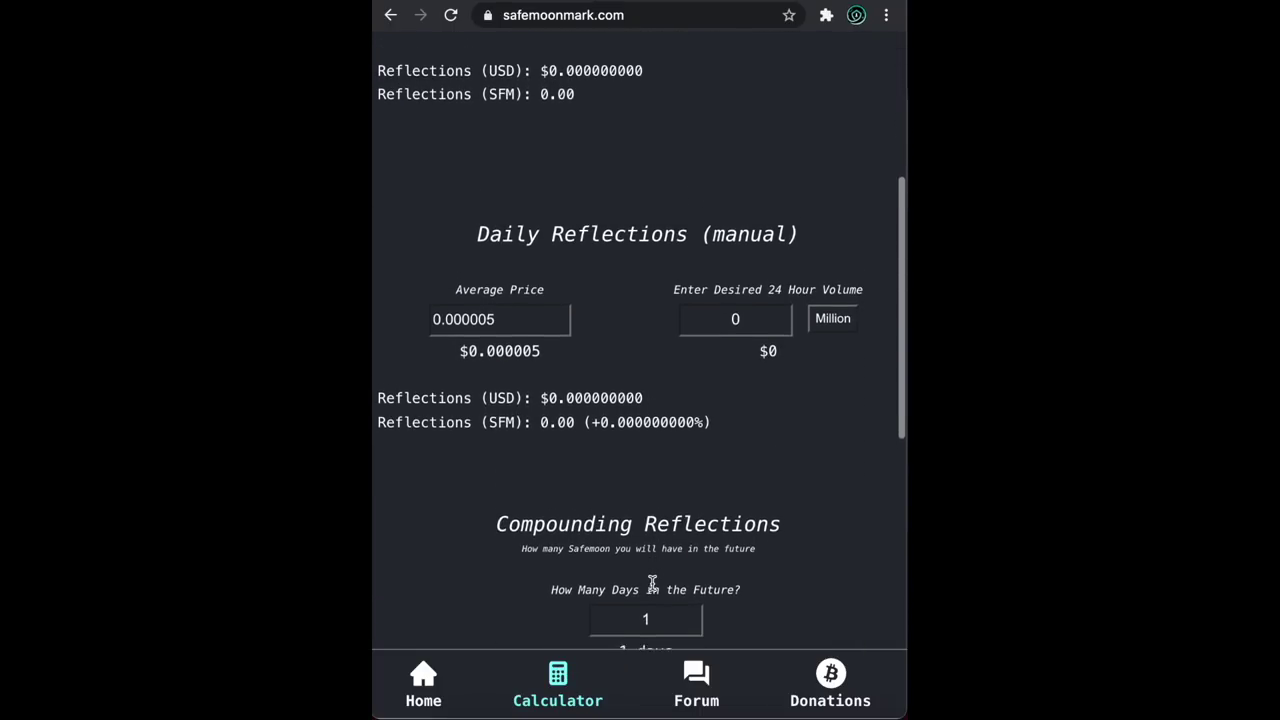
pyautogui.scroll(-3, 652, 584)
pyautogui.scroll(-2, 652, 588)
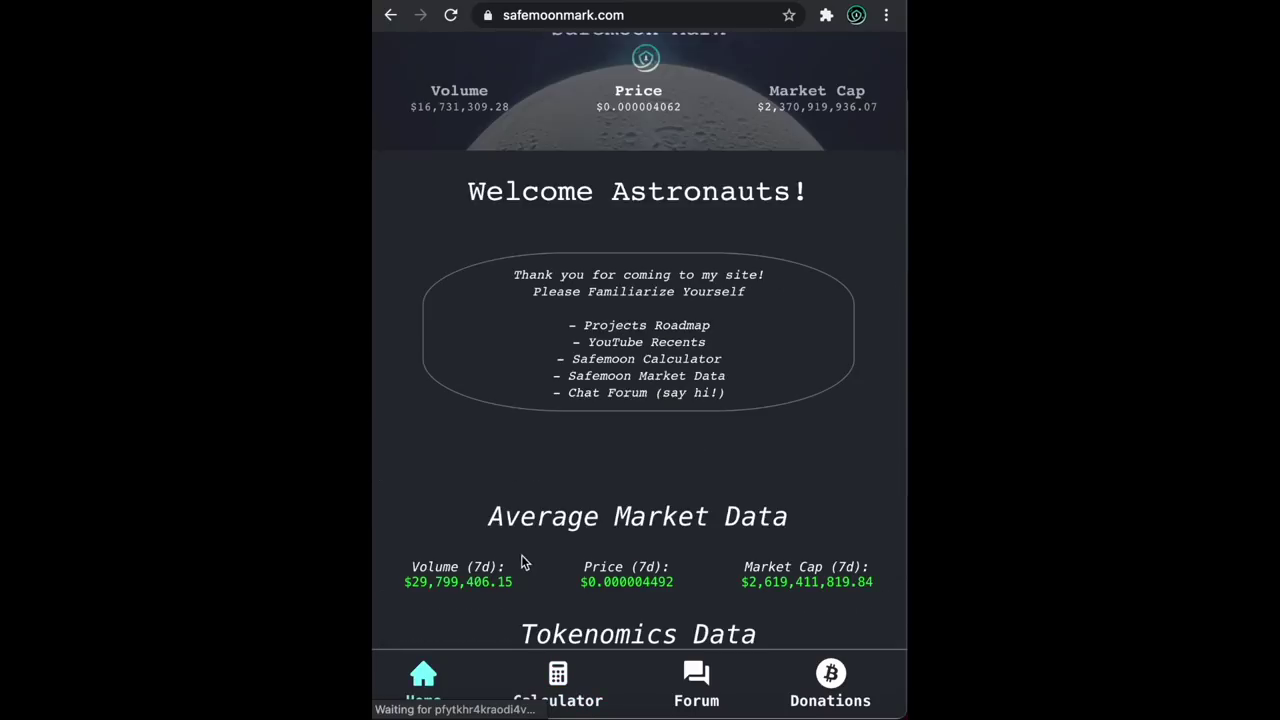
# Examine the home page's average market data and tokenomics figures, including the ROI gained today and the APY.
pyautogui.scroll(-4, 522, 558)
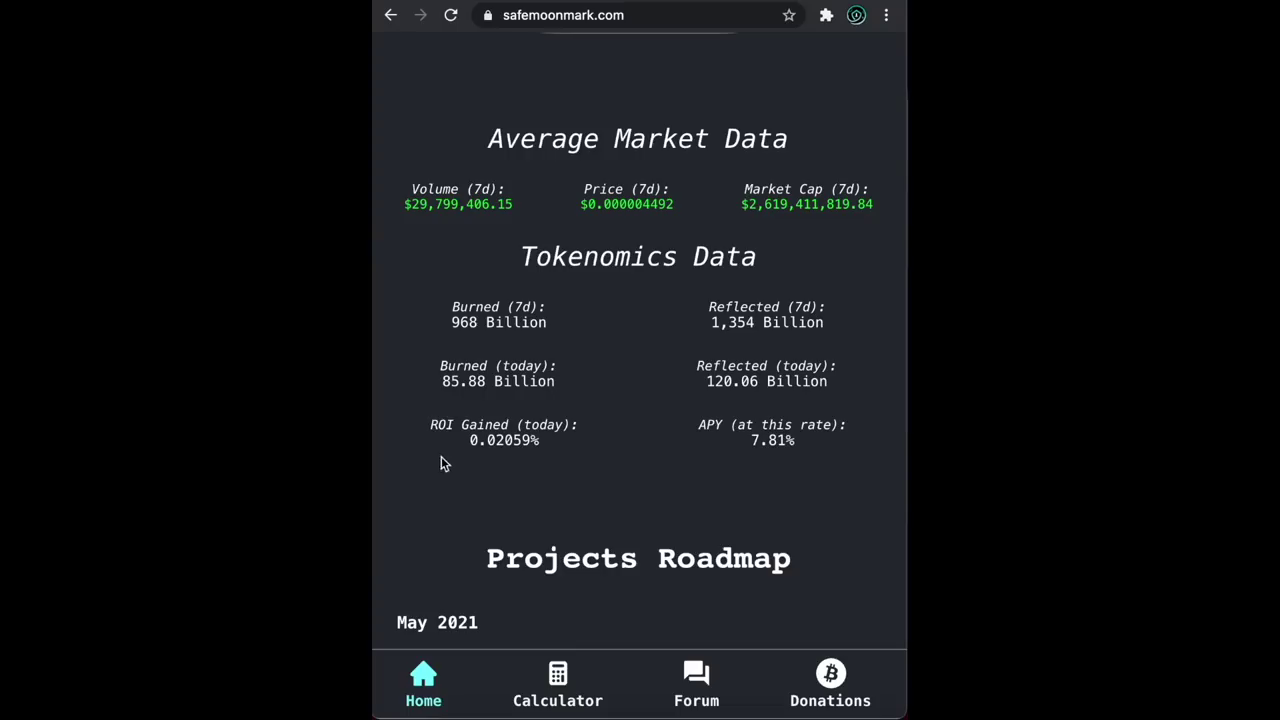
pyautogui.doubleClick(441, 424)
pyautogui.doubleClick(709, 424)
# Open the forum's Safemoon General Discussion room, read through its posts and return to the chat room list.
pyautogui.click(558, 682)
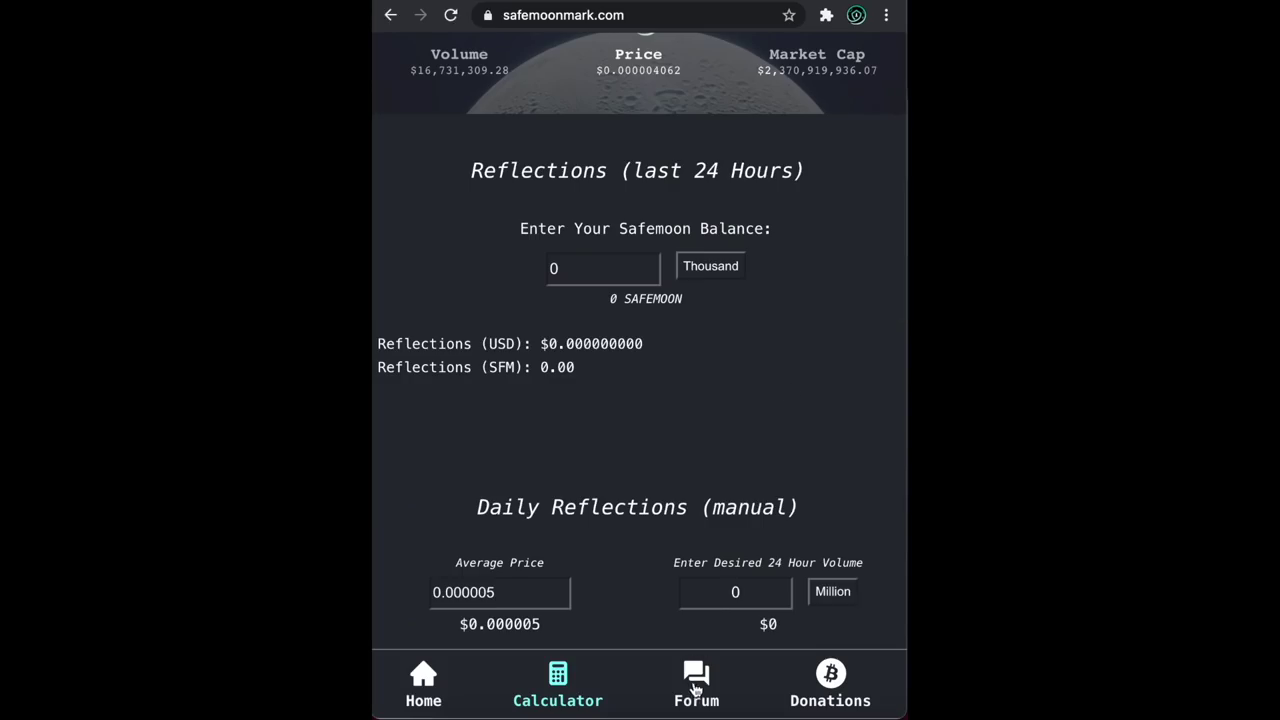
pyautogui.click(697, 682)
pyautogui.scroll(1, 714, 513)
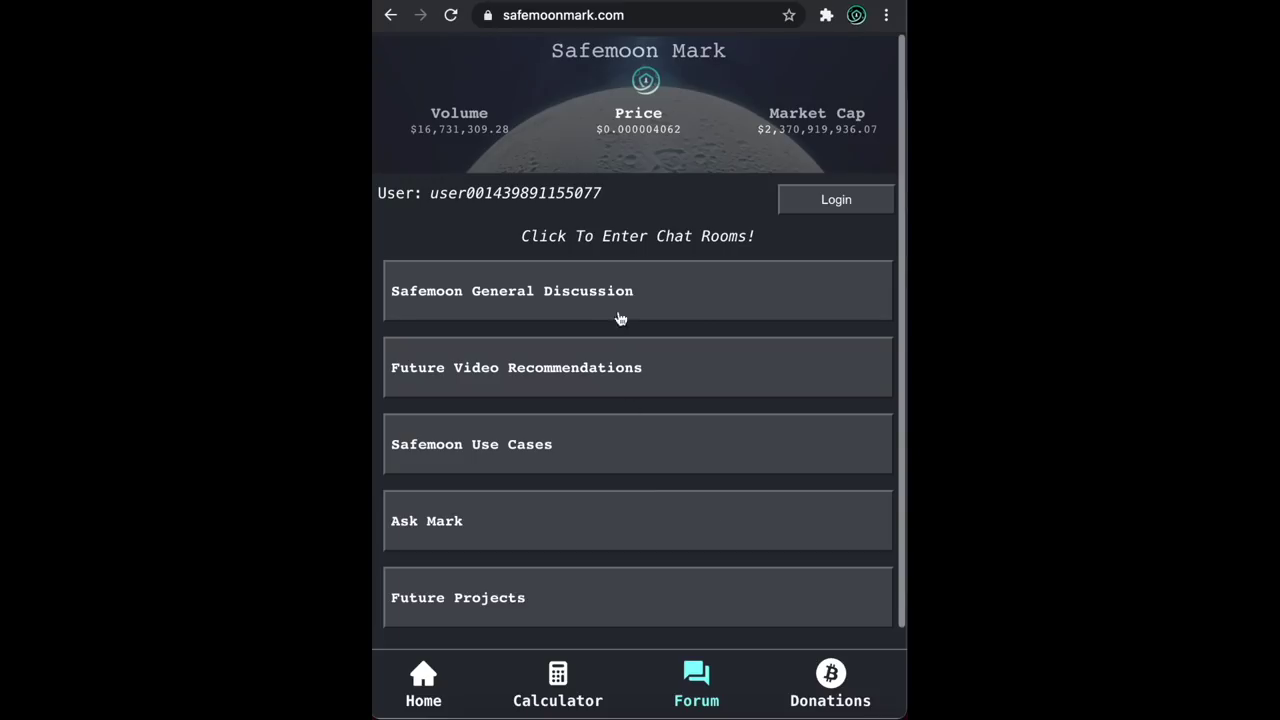
pyautogui.click(767, 316)
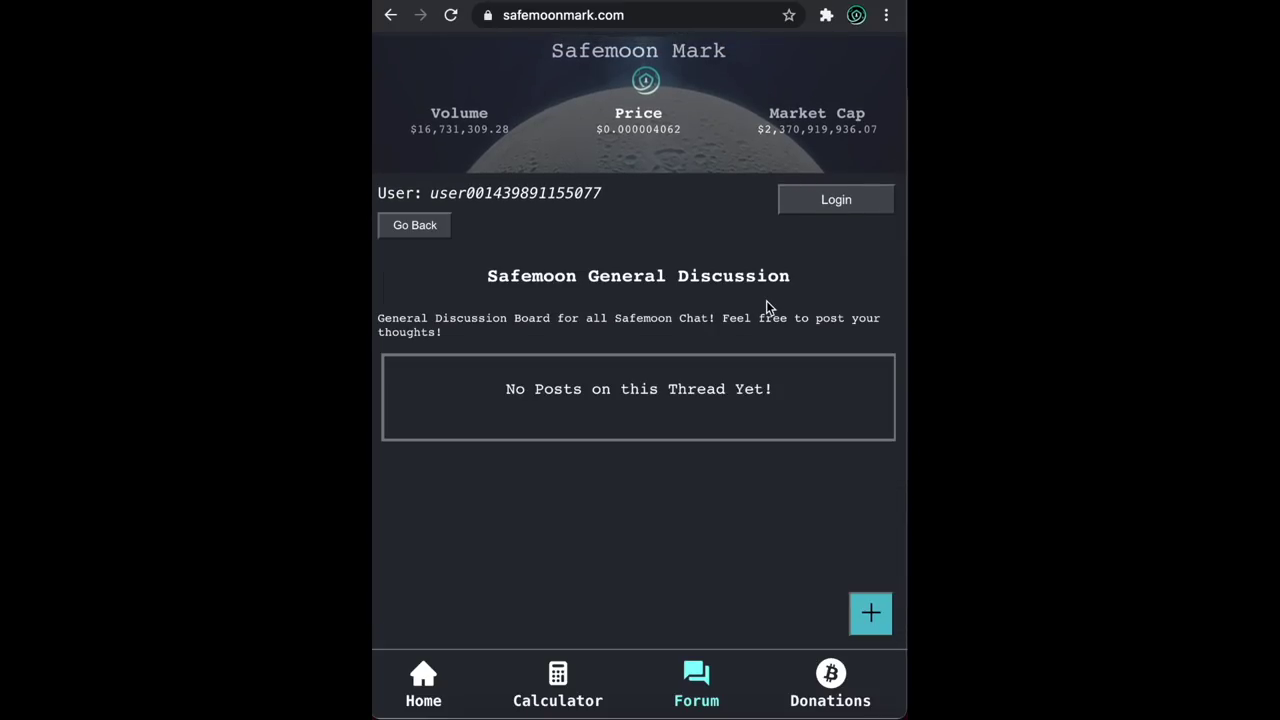
pyautogui.scroll(-5, 718, 465)
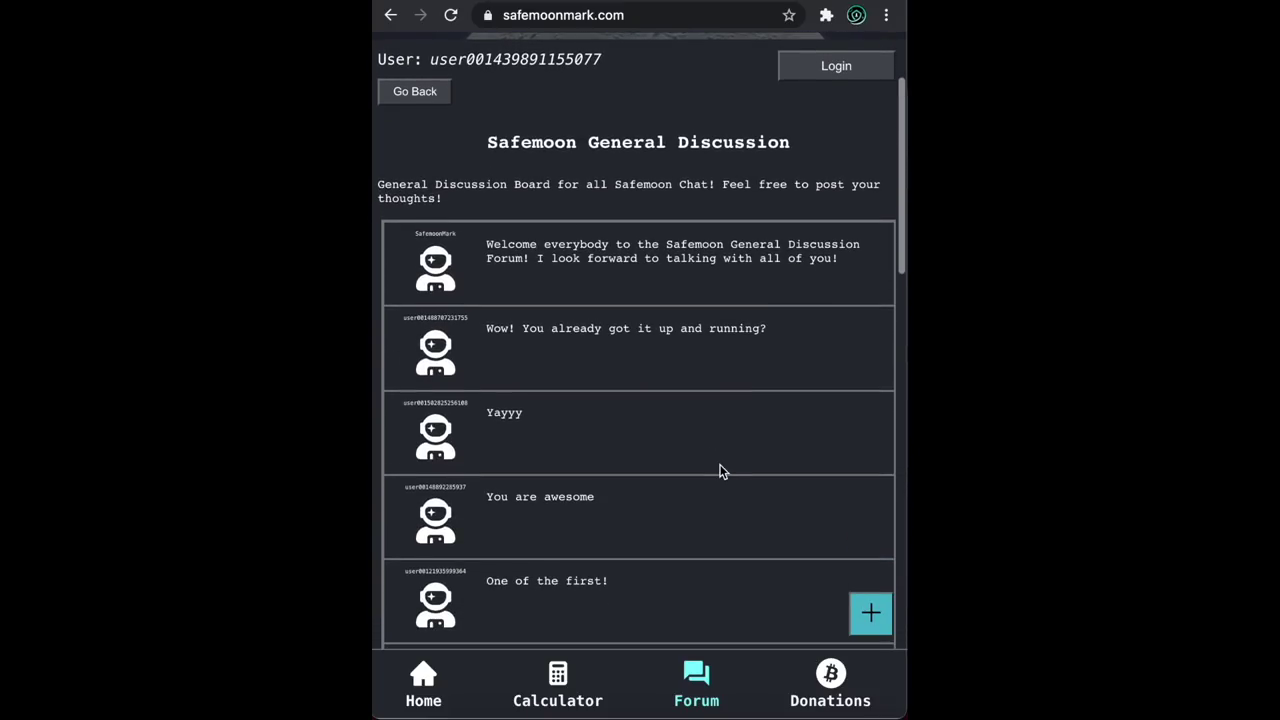
pyautogui.scroll(-6, 723, 471)
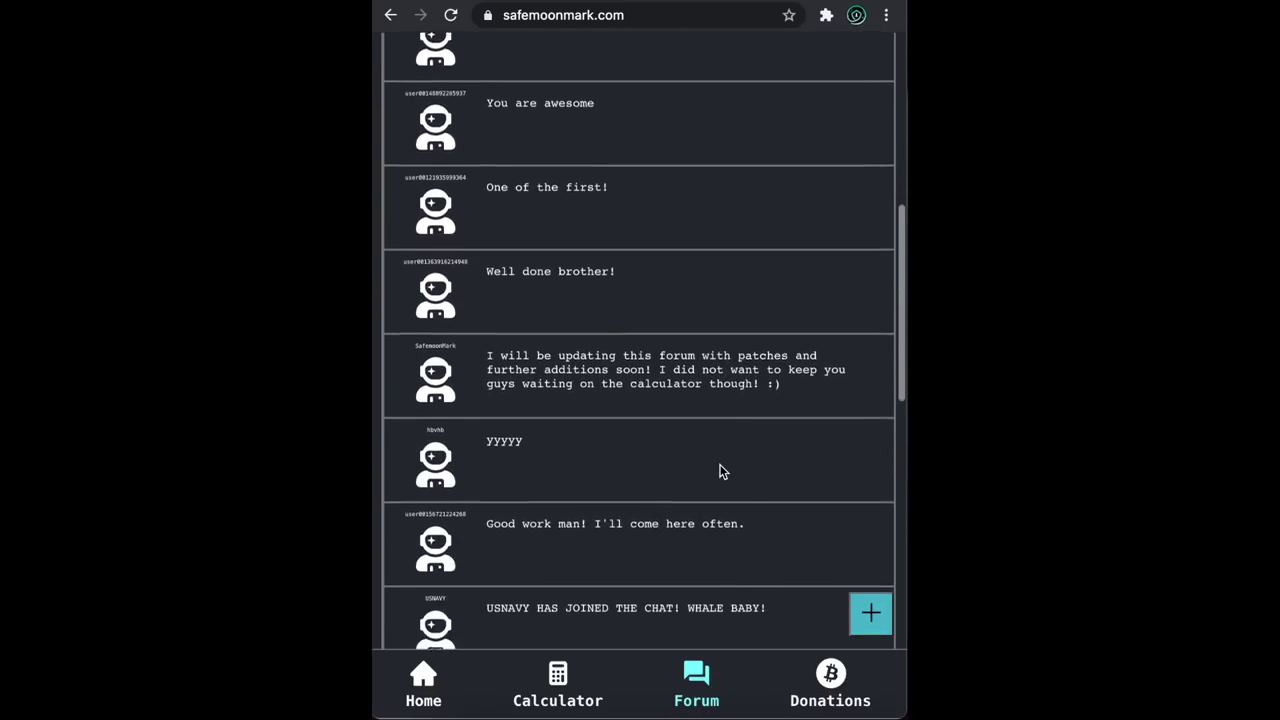
pyautogui.scroll(5, 723, 471)
pyautogui.scroll(5, 700, 450)
pyautogui.click(426, 230)
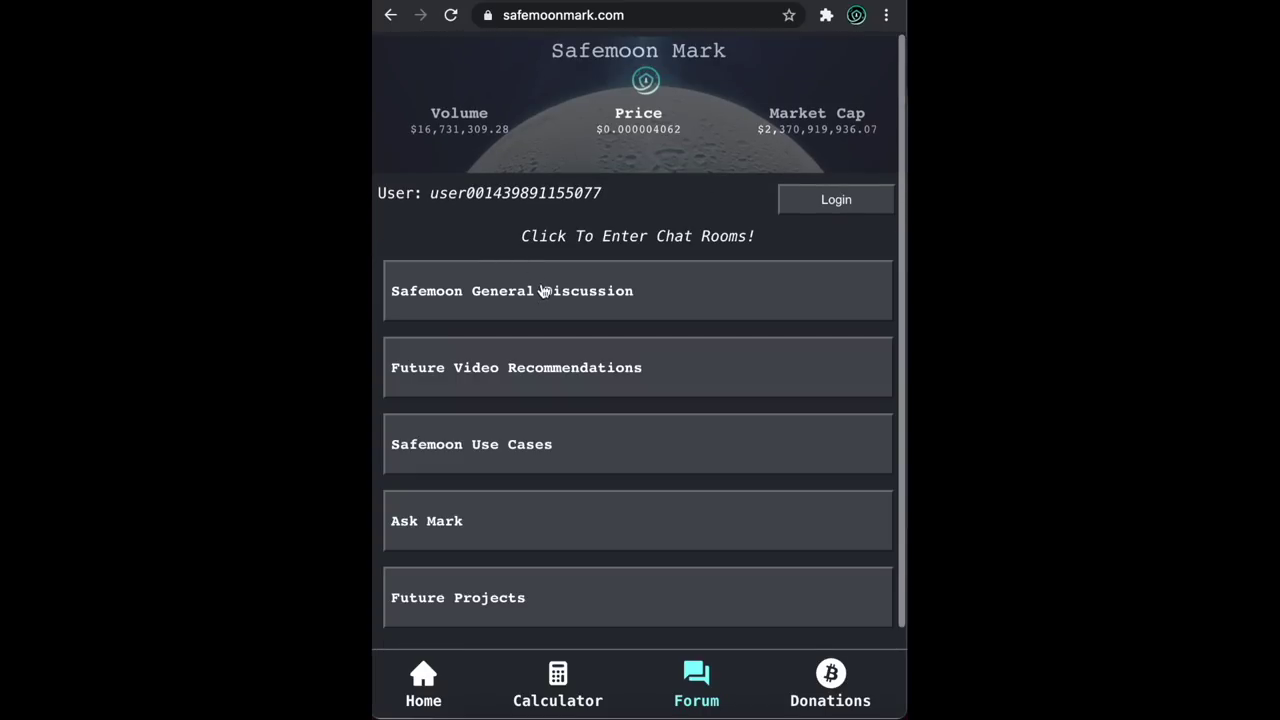
# Open the Future Video Recommendations chat room, view its posts and go back to the room list.
pyautogui.click(800, 201)
pyautogui.click(802, 202)
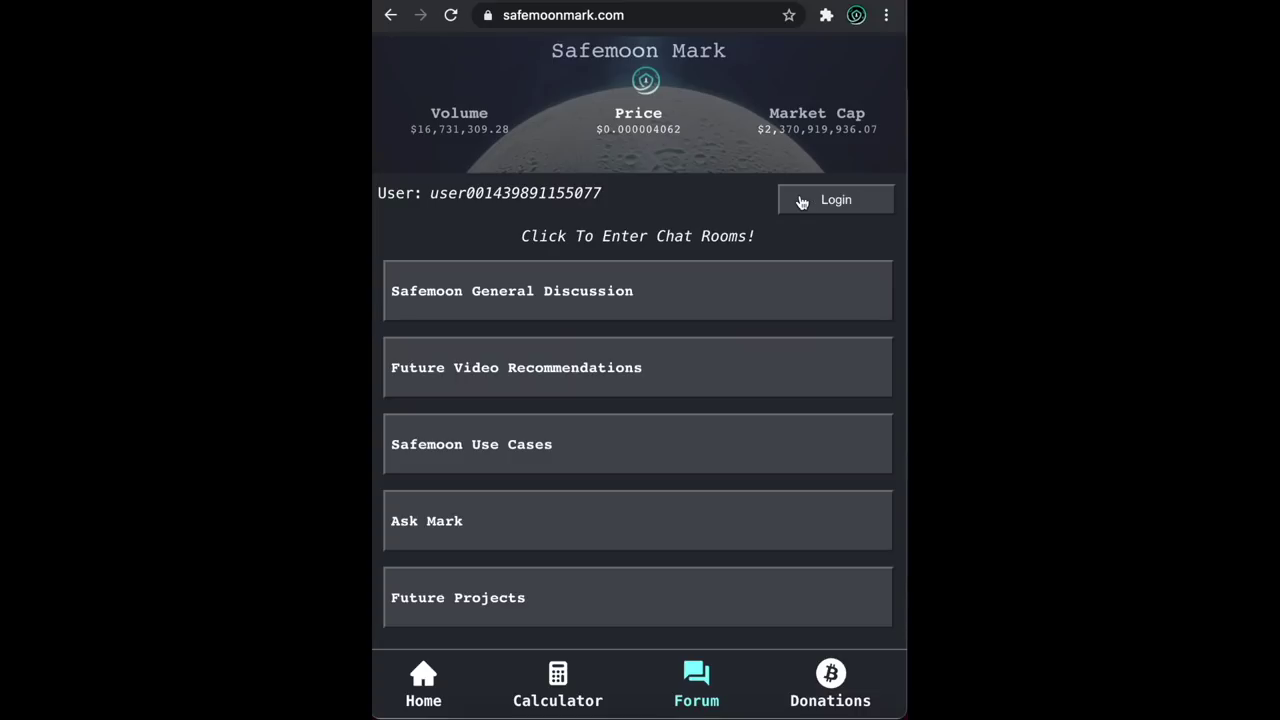
pyautogui.scroll(-2, 640, 415)
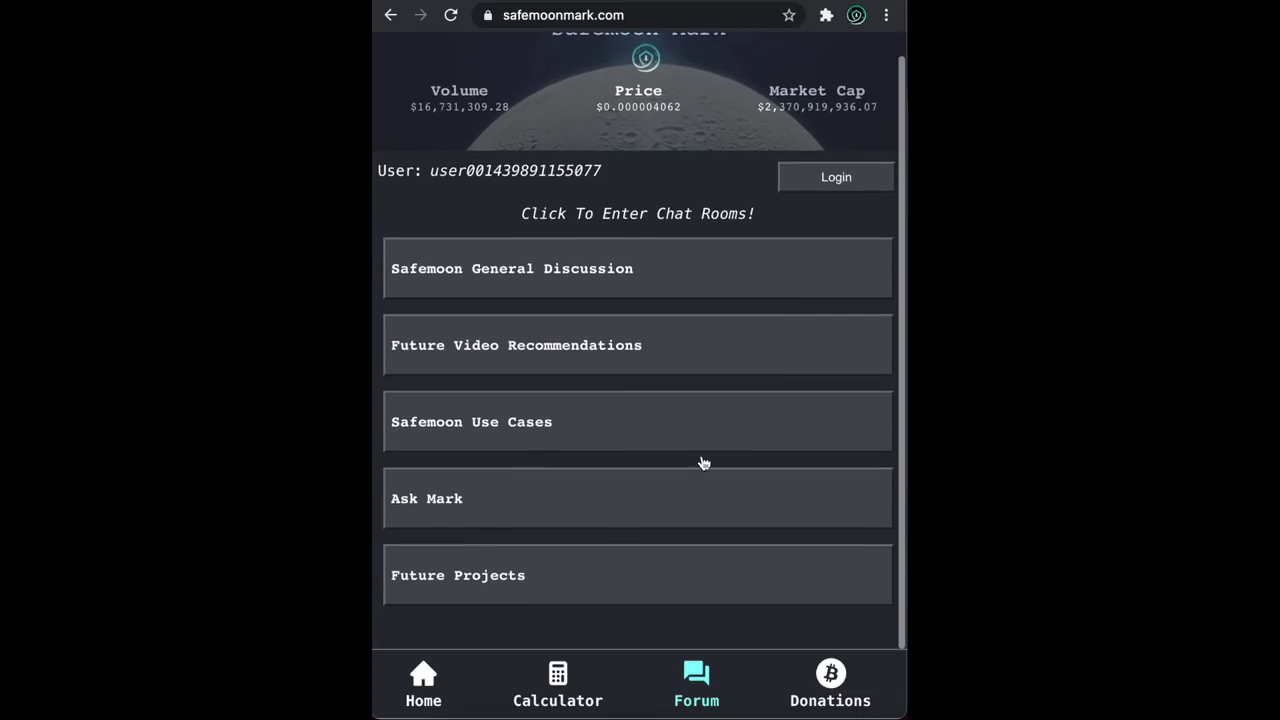
pyautogui.scroll(1, 672, 446)
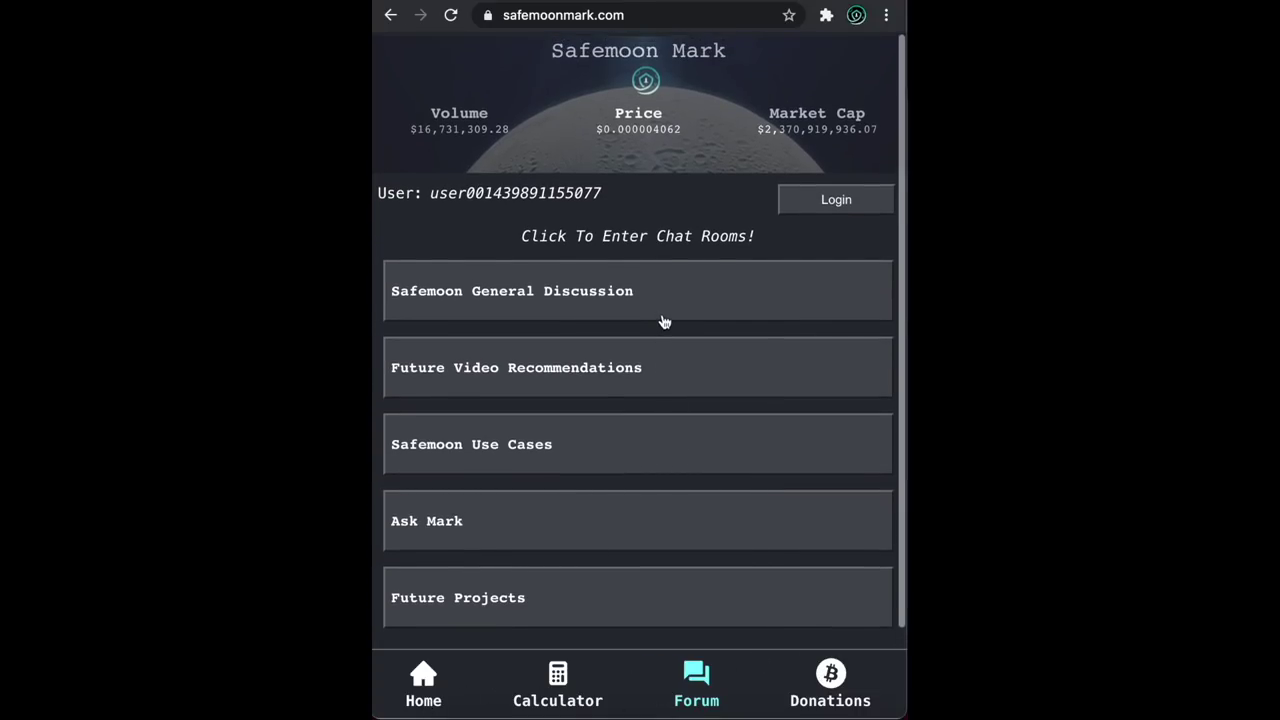
pyautogui.click(666, 355)
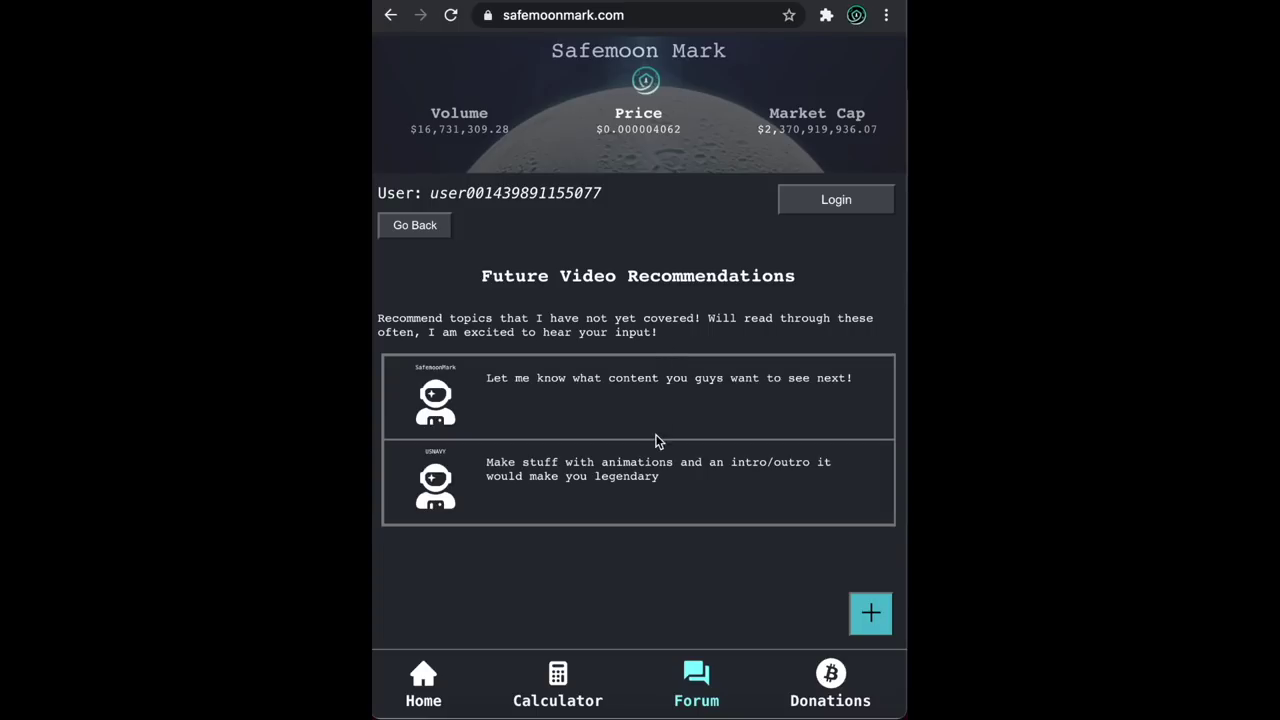
pyautogui.click(403, 224)
# Reopen the Safemoon General Discussion room, skim its posts and leave it again.
pyautogui.click(629, 288)
pyautogui.scroll(-8, 479, 446)
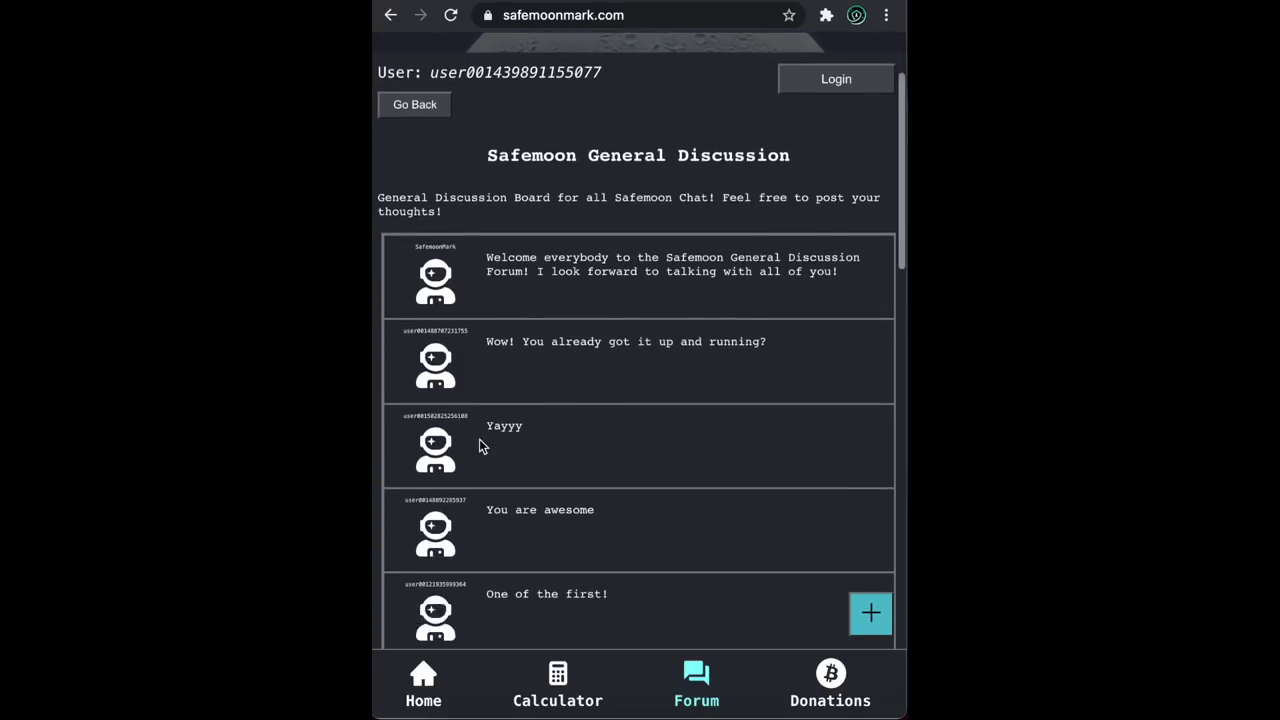
pyautogui.scroll(10, 479, 446)
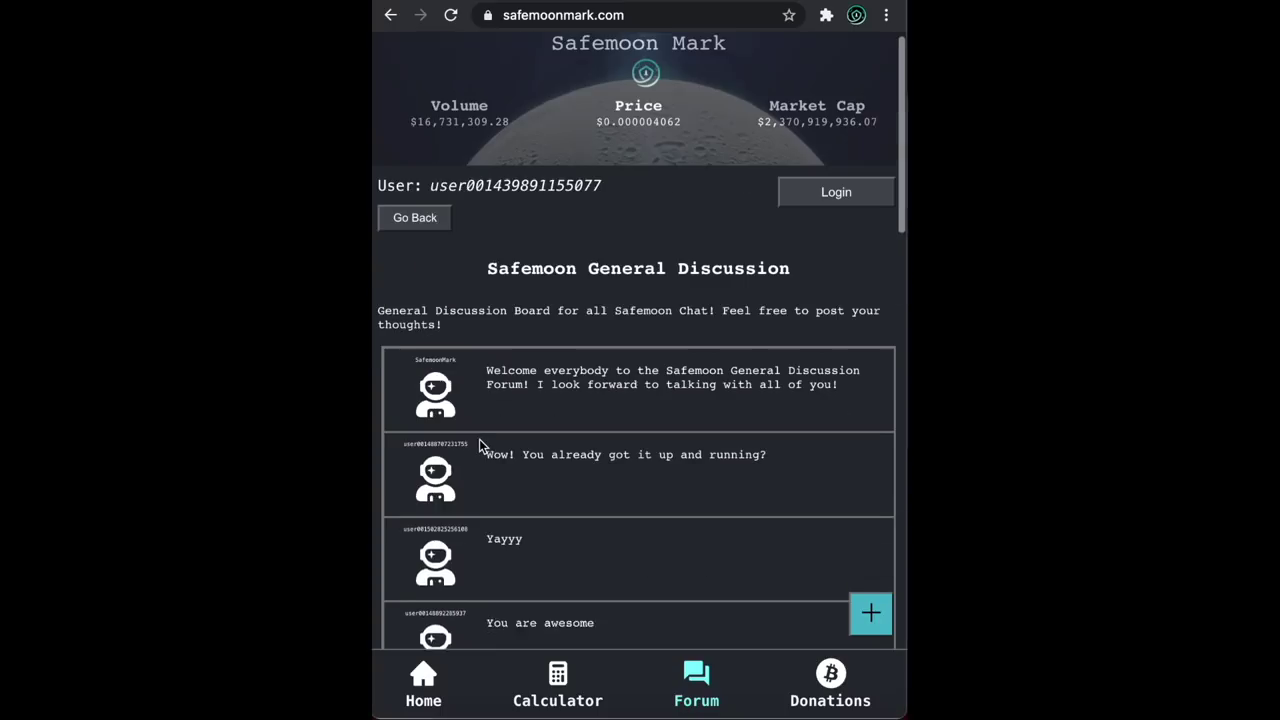
pyautogui.click(415, 223)
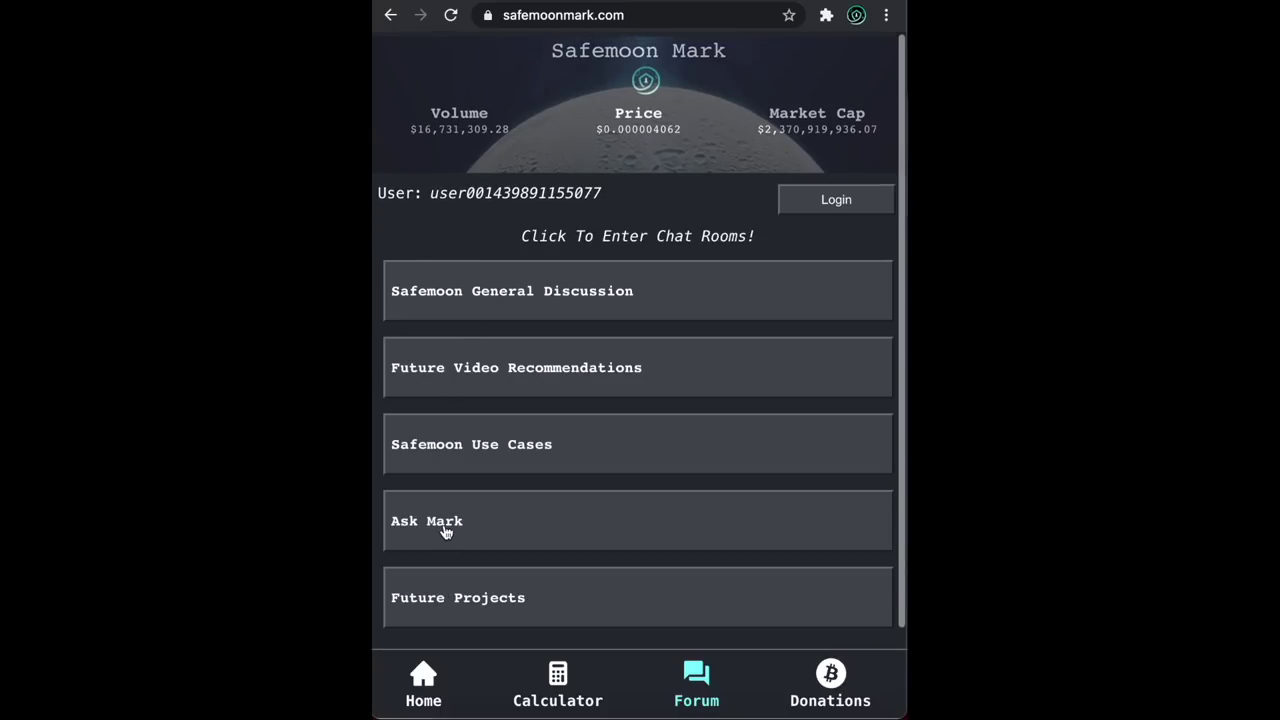
# Visit the Ask Mark chat room briefly and return to the site's home page.
pyautogui.click(449, 528)
pyautogui.click(414, 223)
pyautogui.scroll(-1, 613, 601)
pyautogui.click(423, 685)
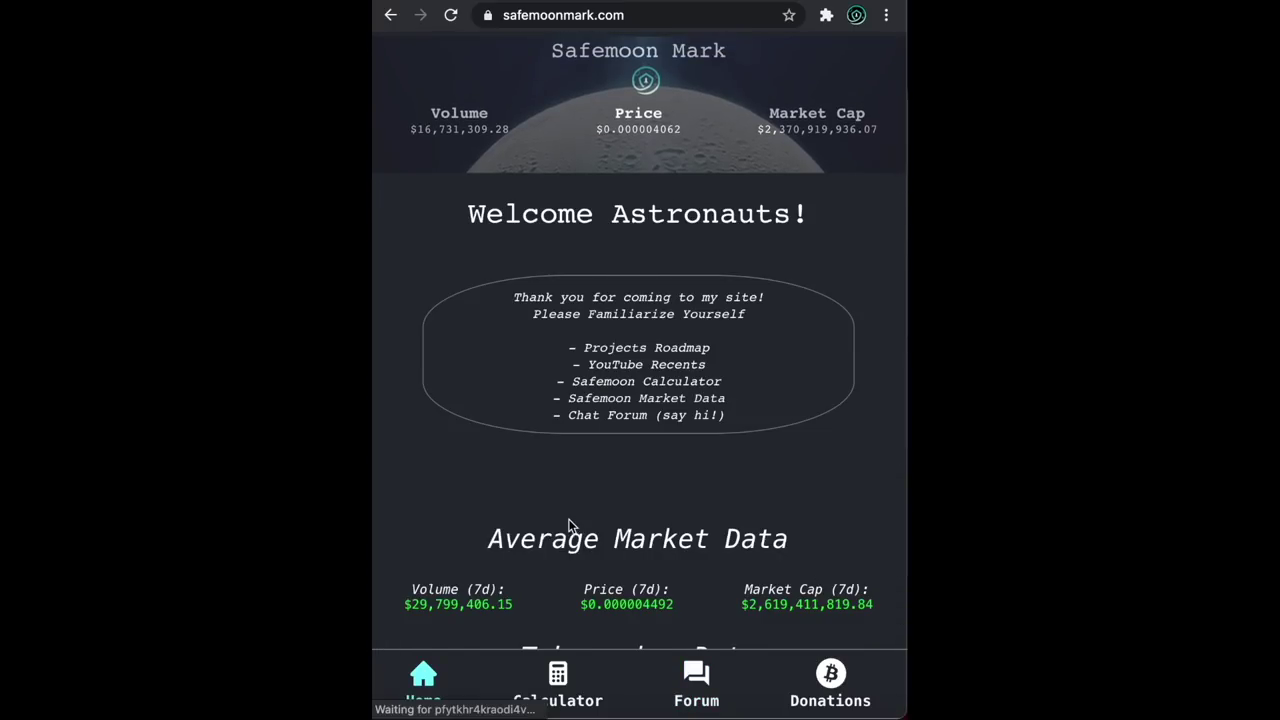
pyautogui.scroll(-3, 571, 528)
# Open the calculator and set the Safemoon balance to 1 Billion for the last 24 hours' reflections.
pyautogui.click(557, 685)
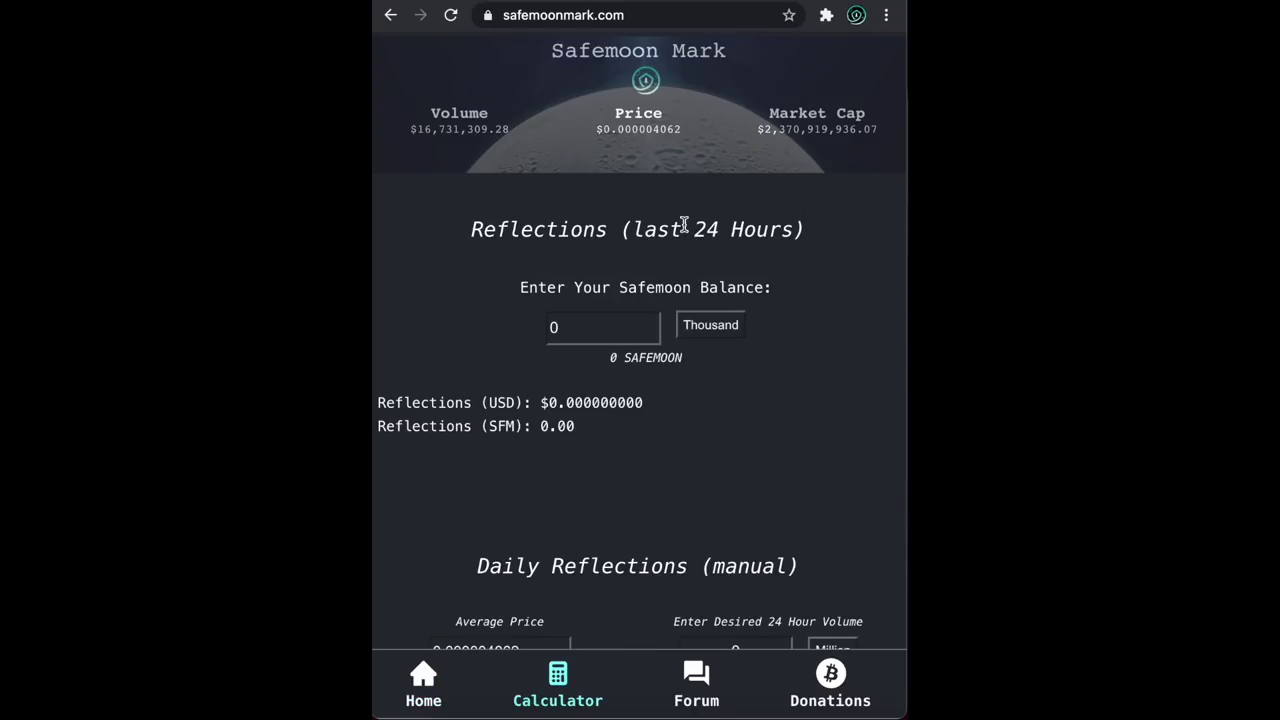
pyautogui.moveTo(519, 287); pyautogui.dragTo(771, 287)
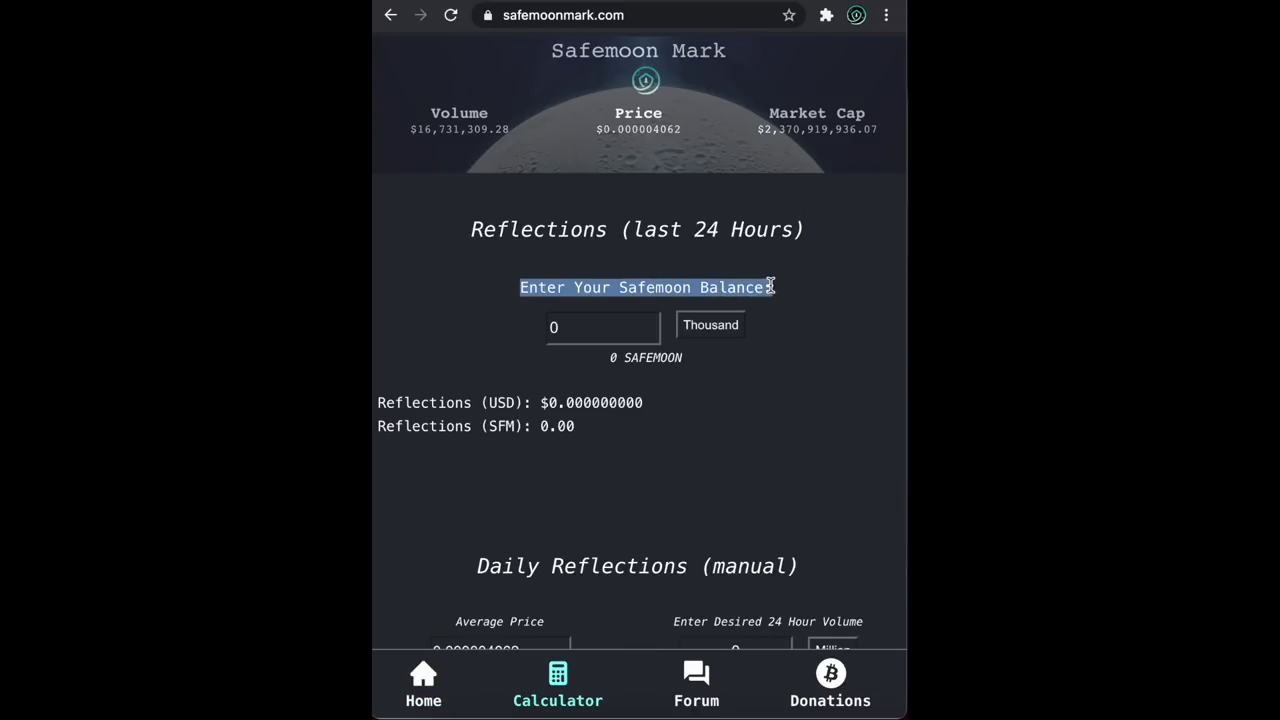
pyautogui.click(710, 287)
pyautogui.click(714, 325)
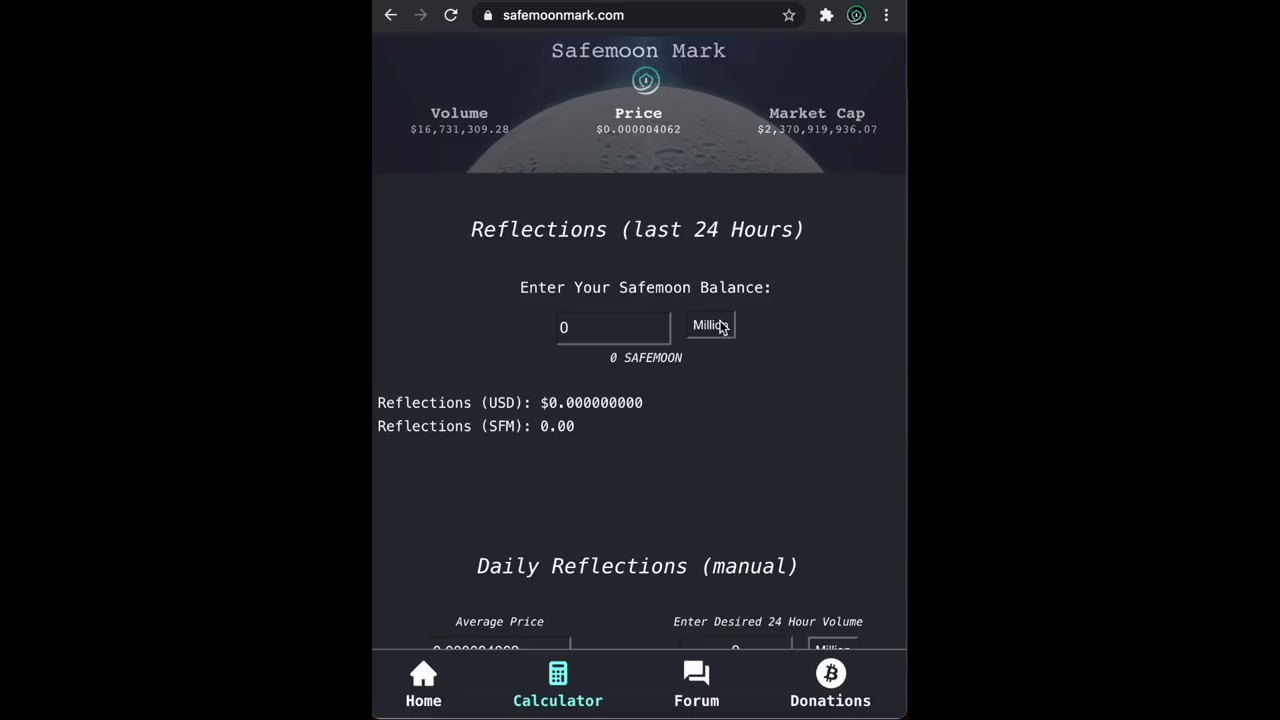
pyautogui.click(714, 325)
pyautogui.doubleClick(634, 325)
pyautogui.write('1')
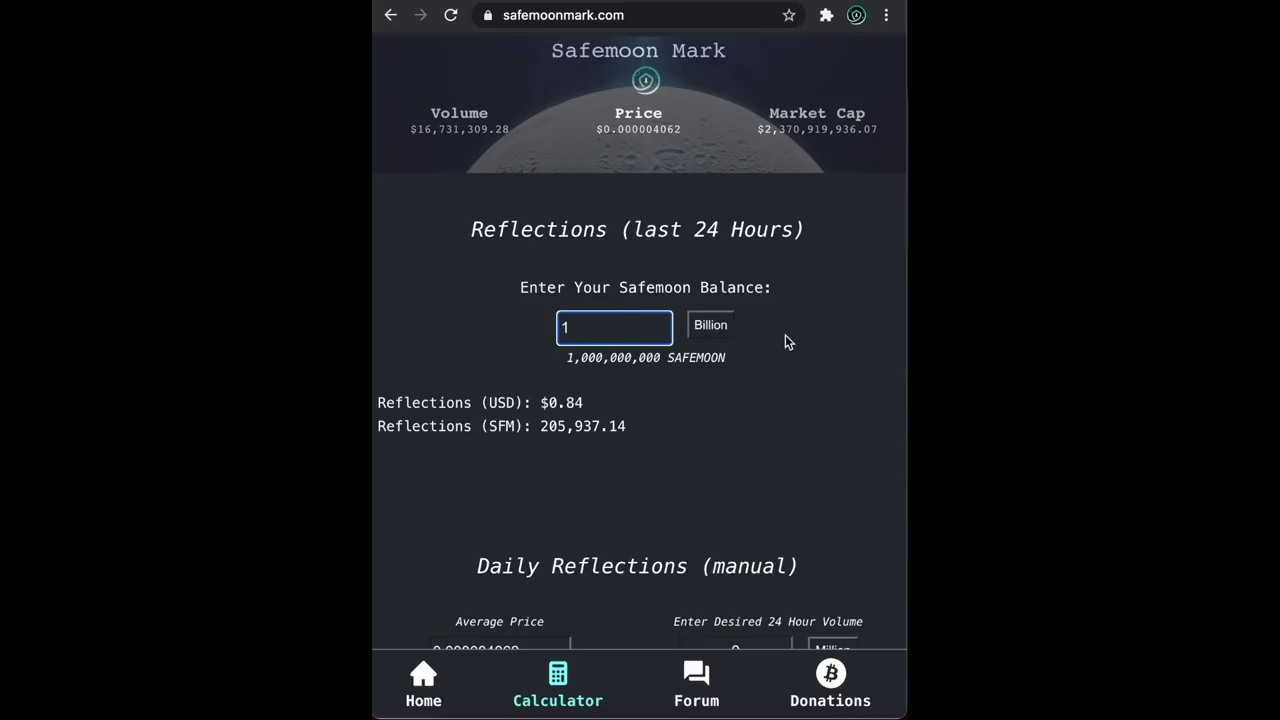
pyautogui.click(823, 333)
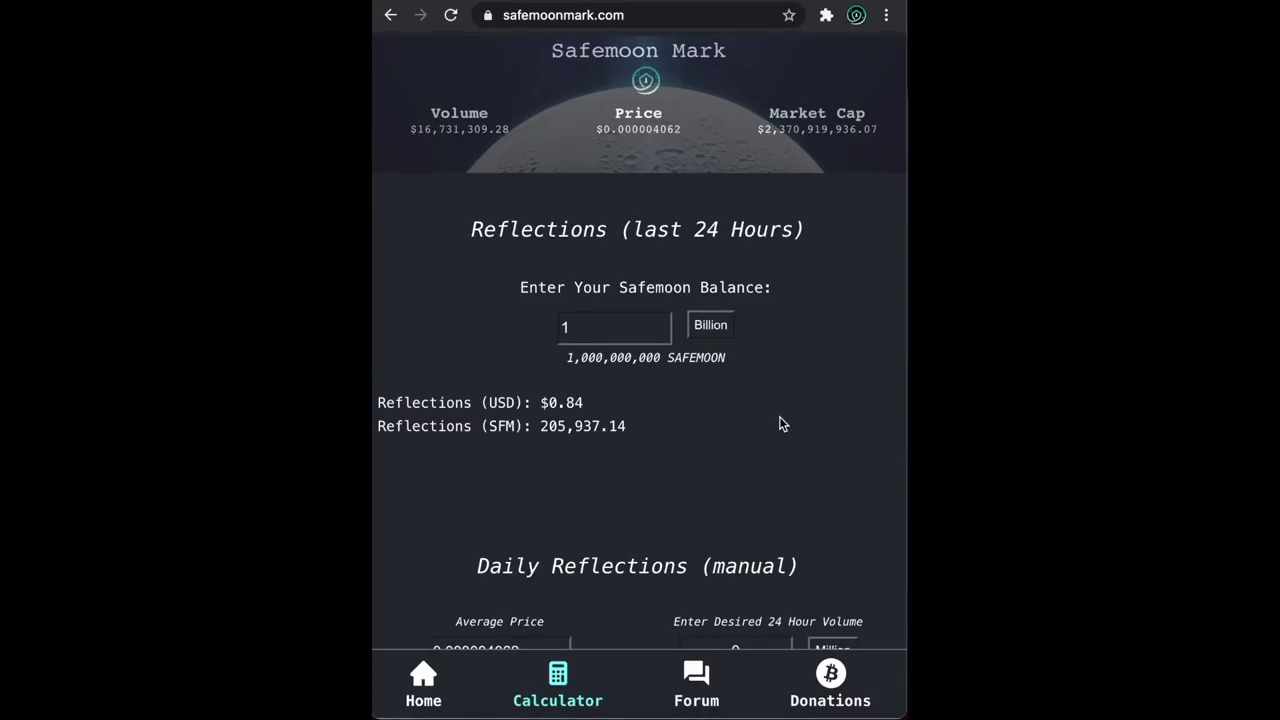
# Set the desired 24 hour volume to 150 Million in the manual Daily Reflections section.
pyautogui.scroll(-3, 779, 424)
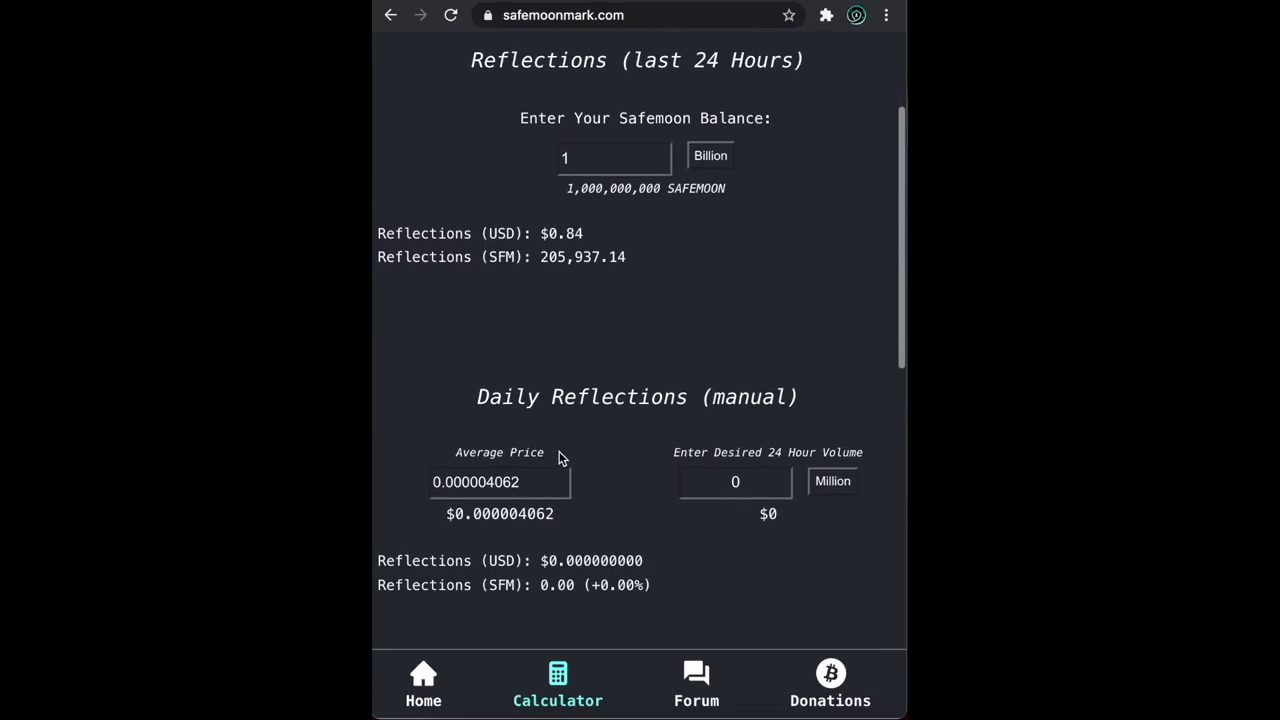
pyautogui.moveTo(457, 451); pyautogui.dragTo(553, 452)
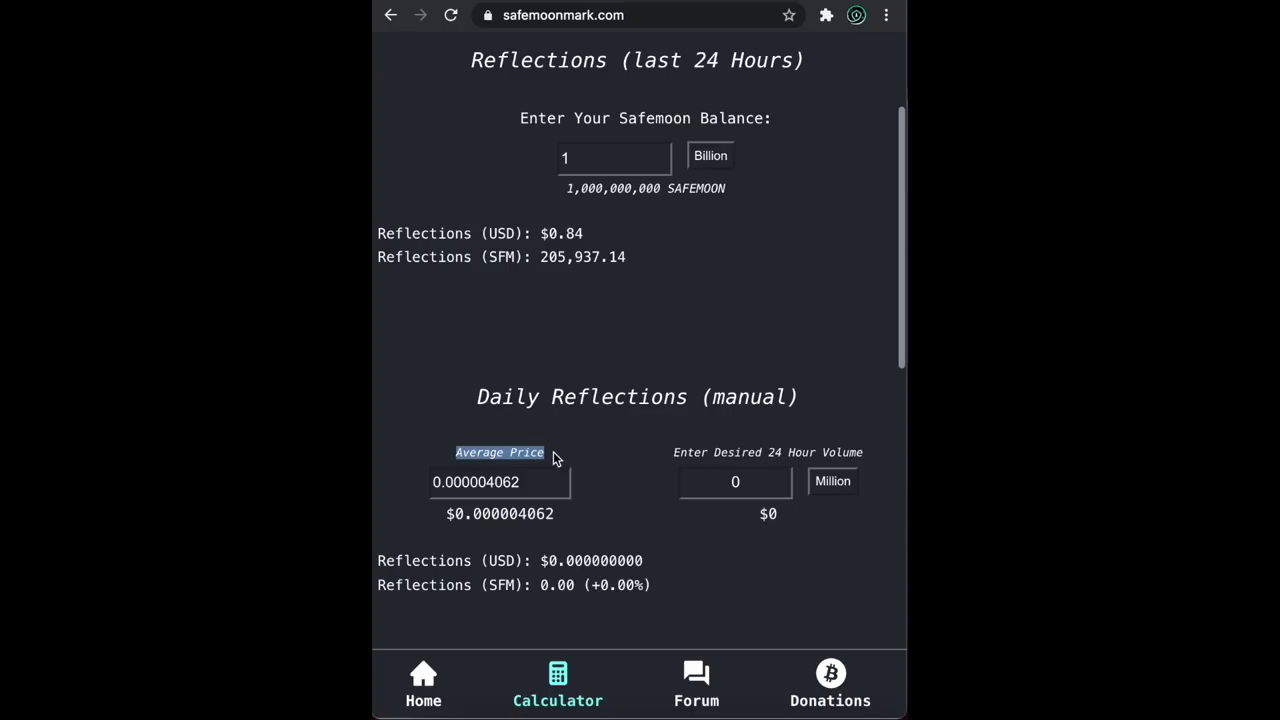
pyautogui.moveTo(668, 452); pyautogui.dragTo(852, 455)
pyautogui.click(852, 454)
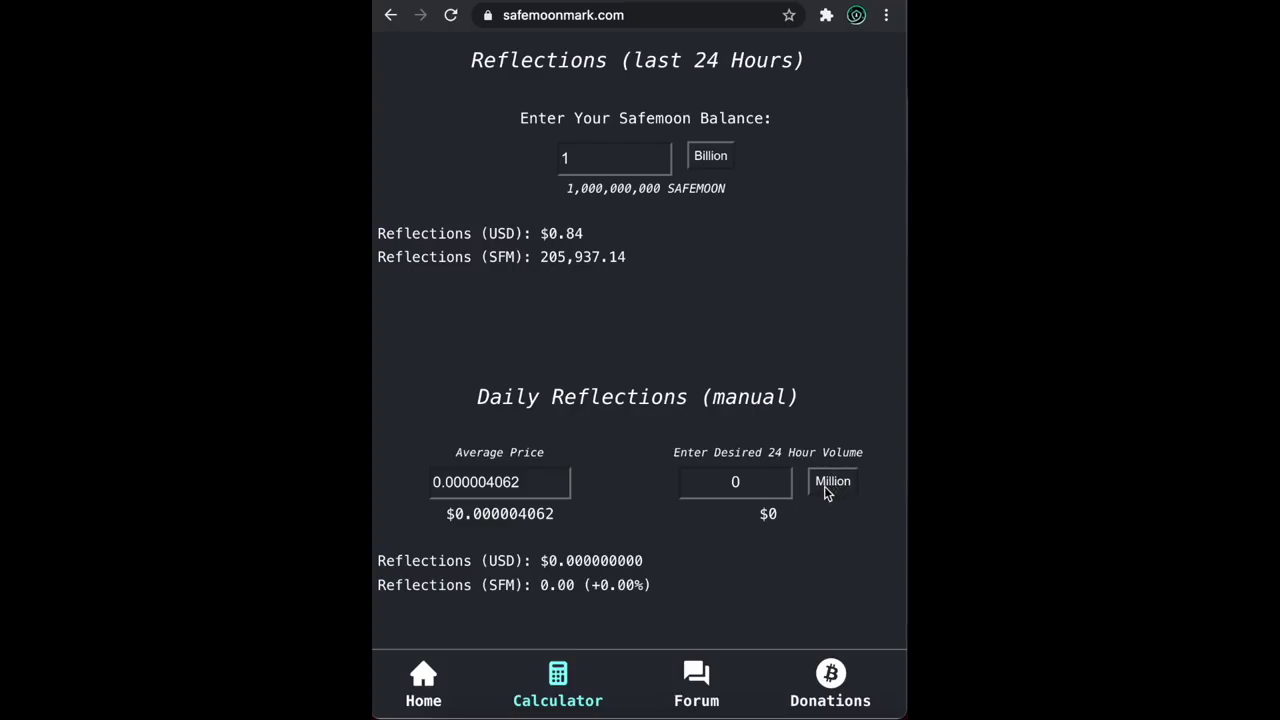
pyautogui.click(833, 494)
pyautogui.click(833, 492)
pyautogui.click(833, 491)
pyautogui.click(835, 494)
pyautogui.click(843, 482)
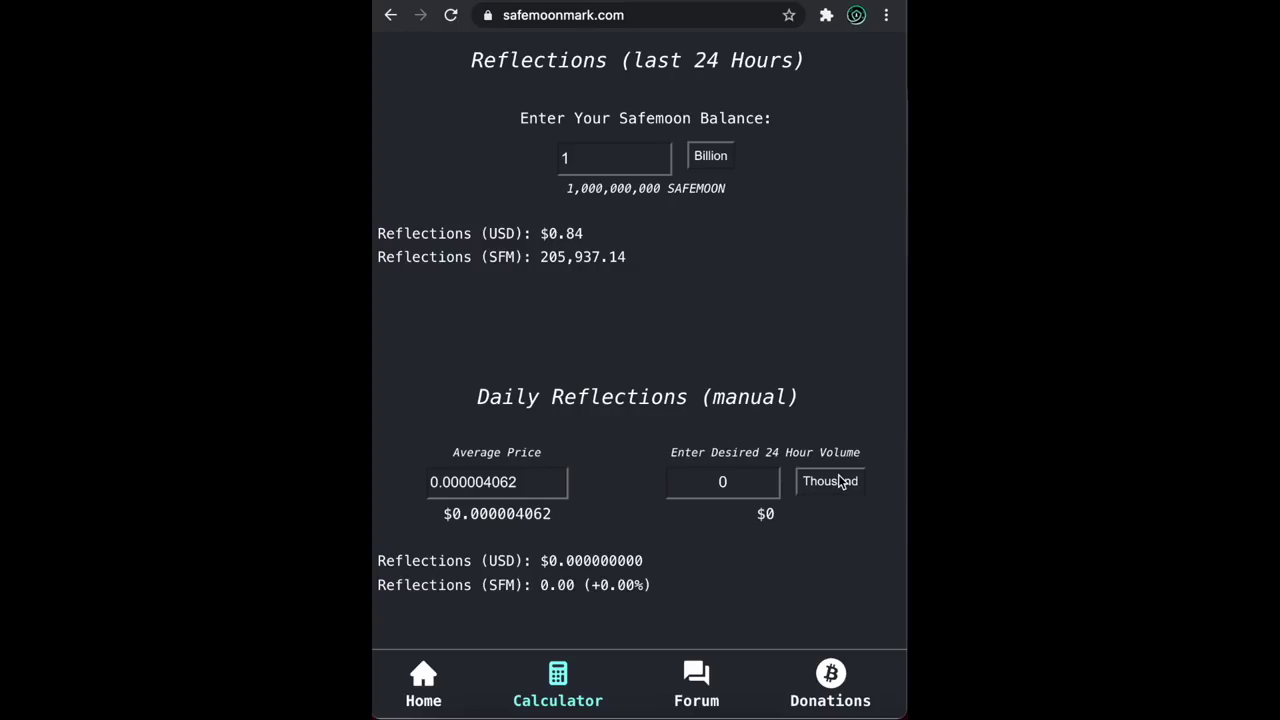
pyautogui.click(838, 481)
pyautogui.click(775, 476)
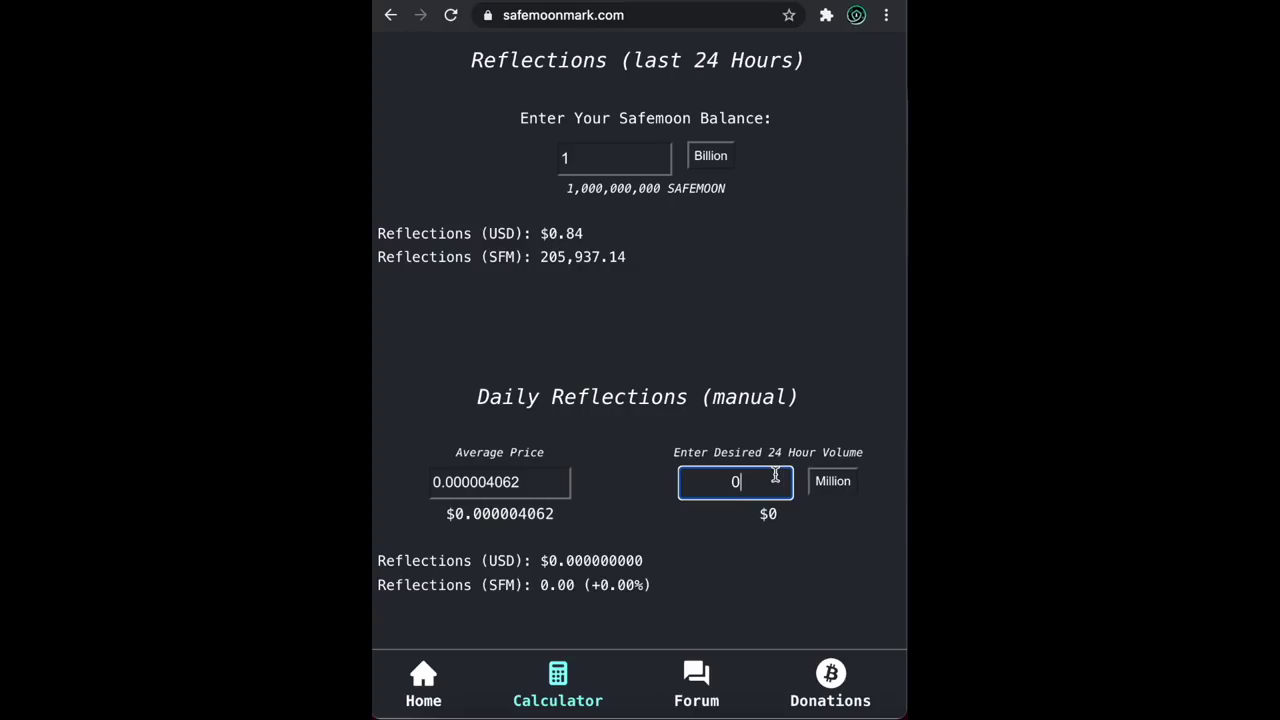
pyautogui.write('150')
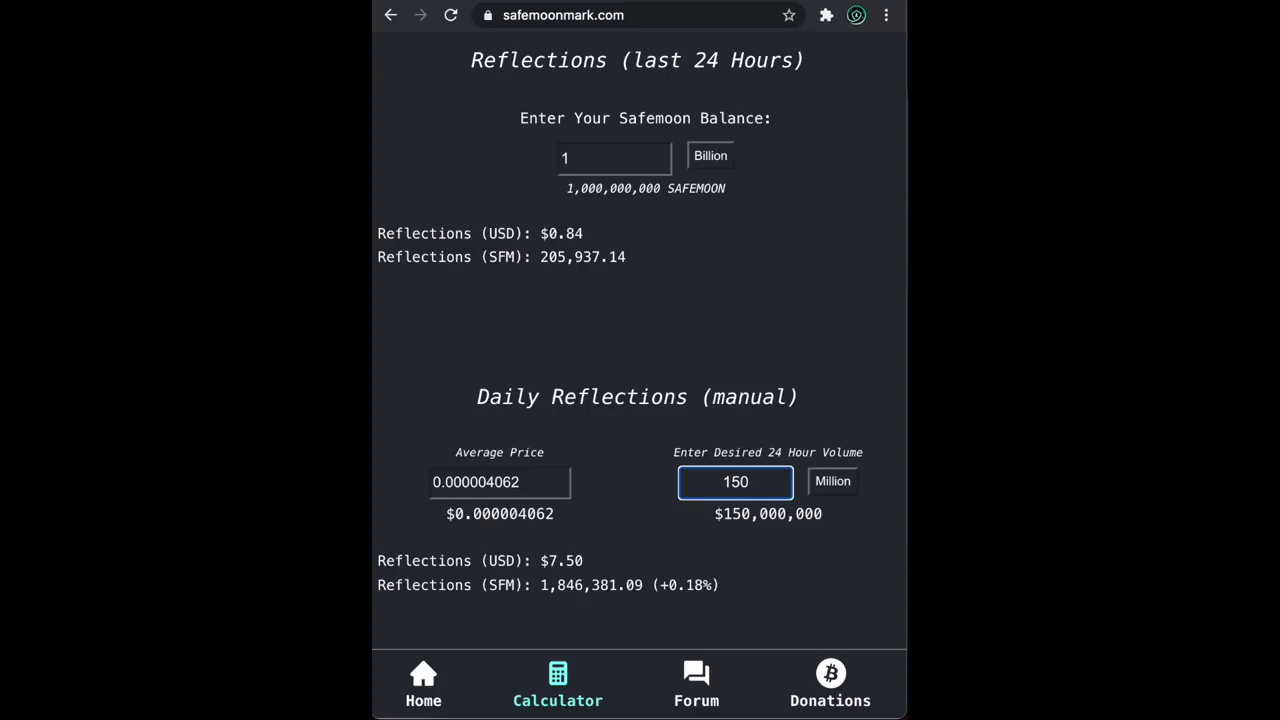
# Set the average price in the manual Daily Reflections section to 0.00001.
pyautogui.scroll(-2, 801, 558)
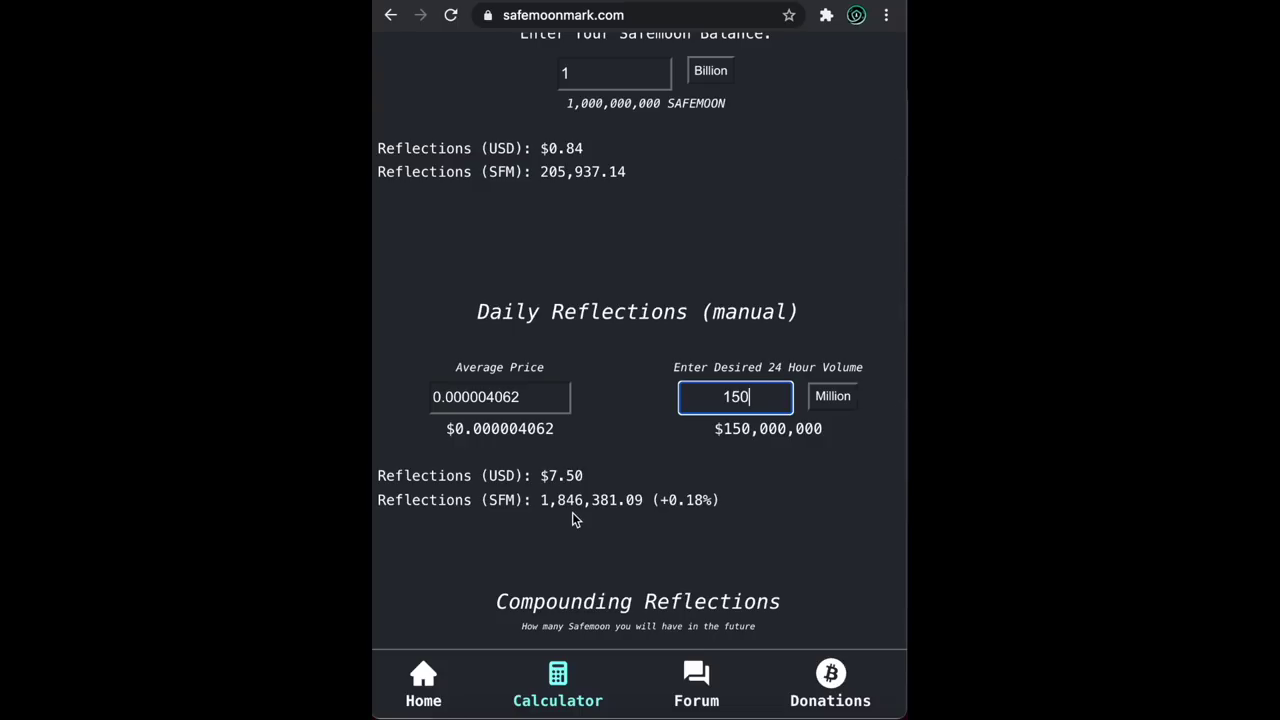
pyautogui.click(552, 397)
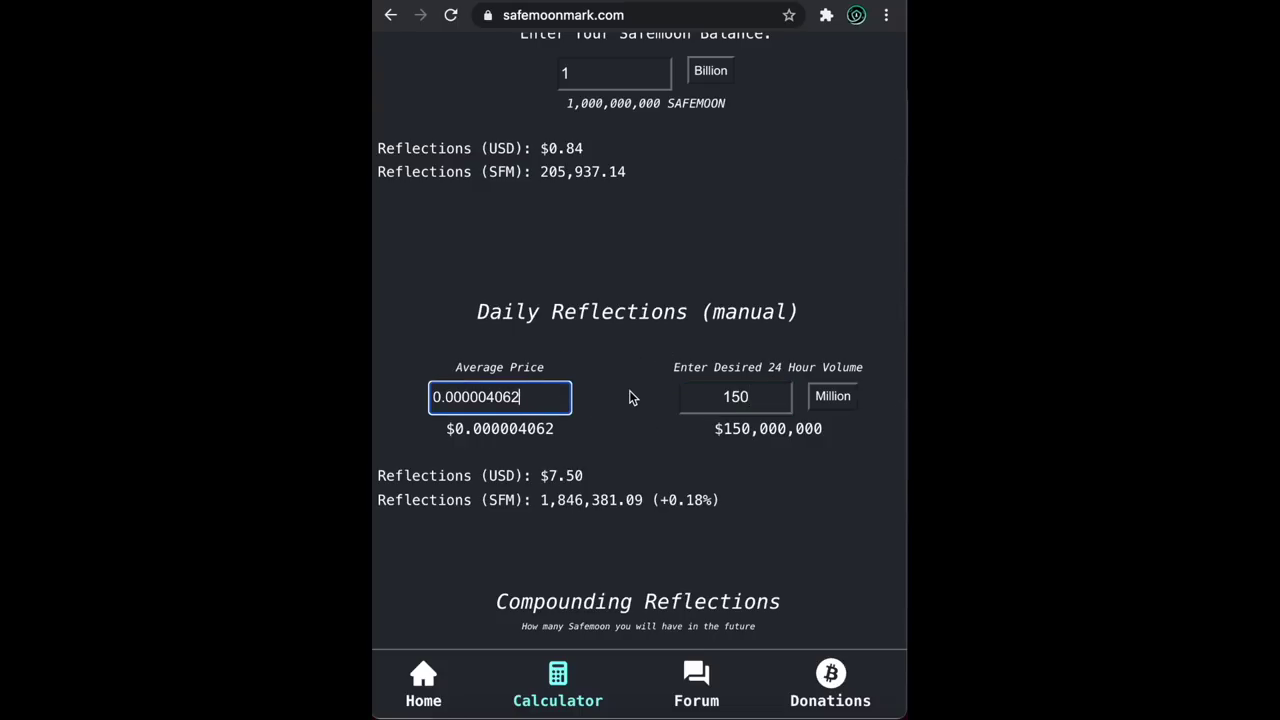
pyautogui.press('BackSpace')
pyautogui.press('BackSpace')
pyautogui.press('BackSpace')
pyautogui.press('BackSpace')
pyautogui.press('BackSpace')
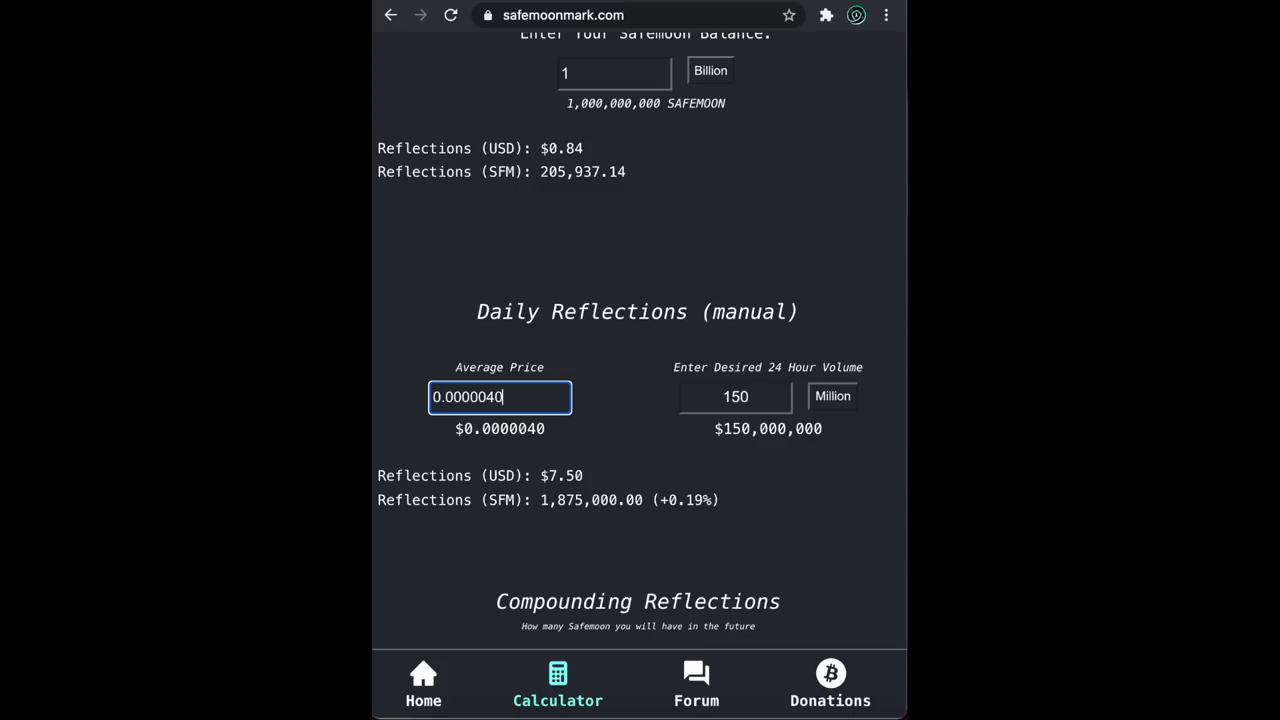
pyautogui.write('1')
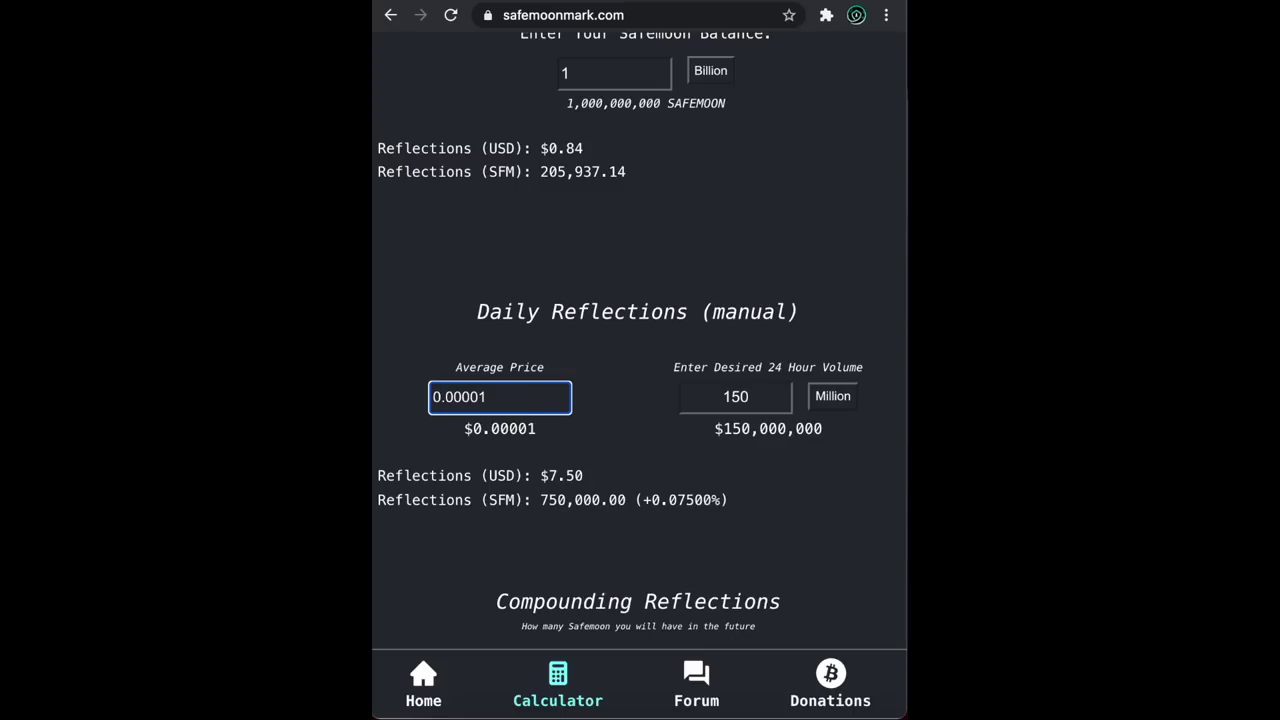
# Highlight the USD reflections and the SFM reflections amount in the manual Daily Reflections section to read them.
pyautogui.press('super+Tab')
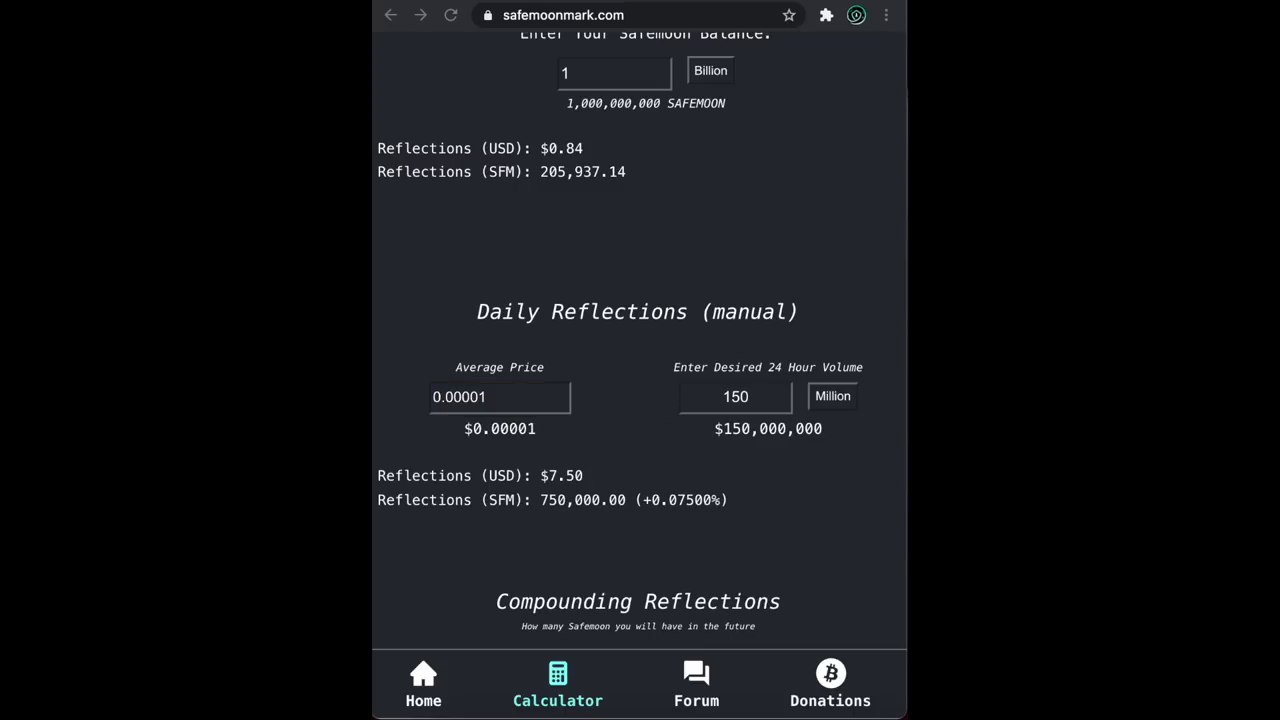
pyautogui.press('super+Tab')
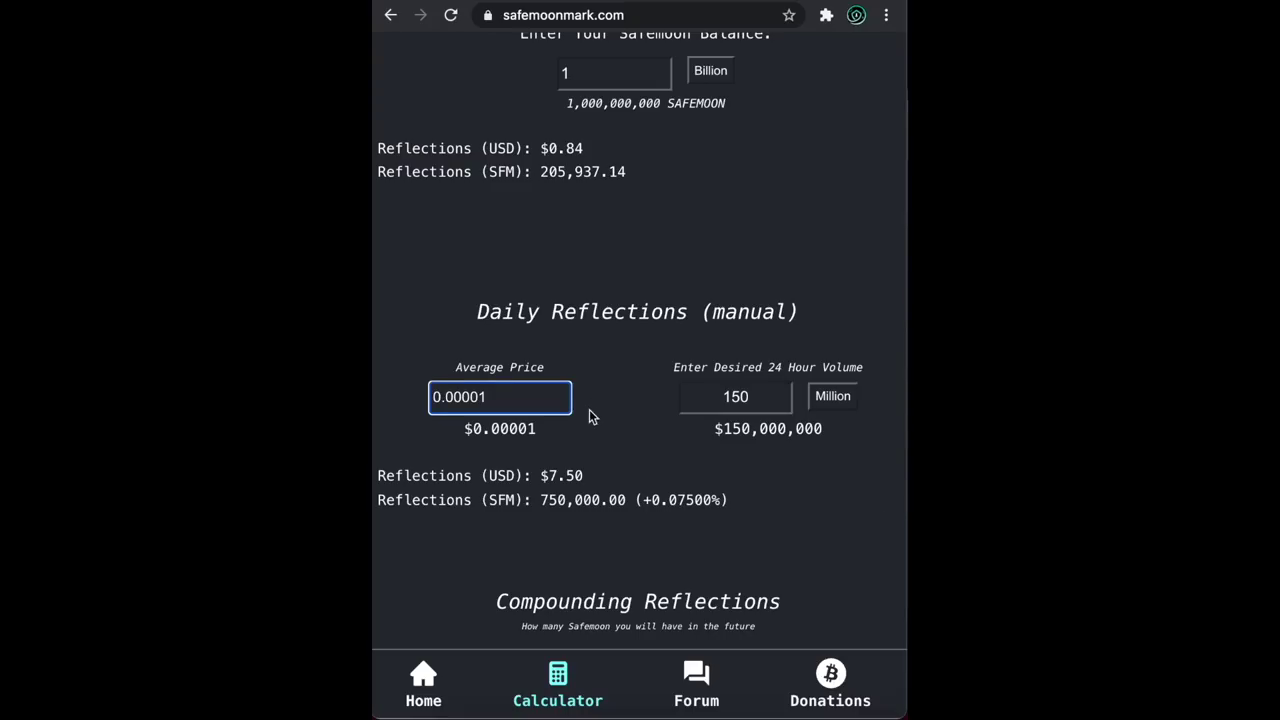
pyautogui.moveTo(482, 476); pyautogui.dragTo(604, 476)
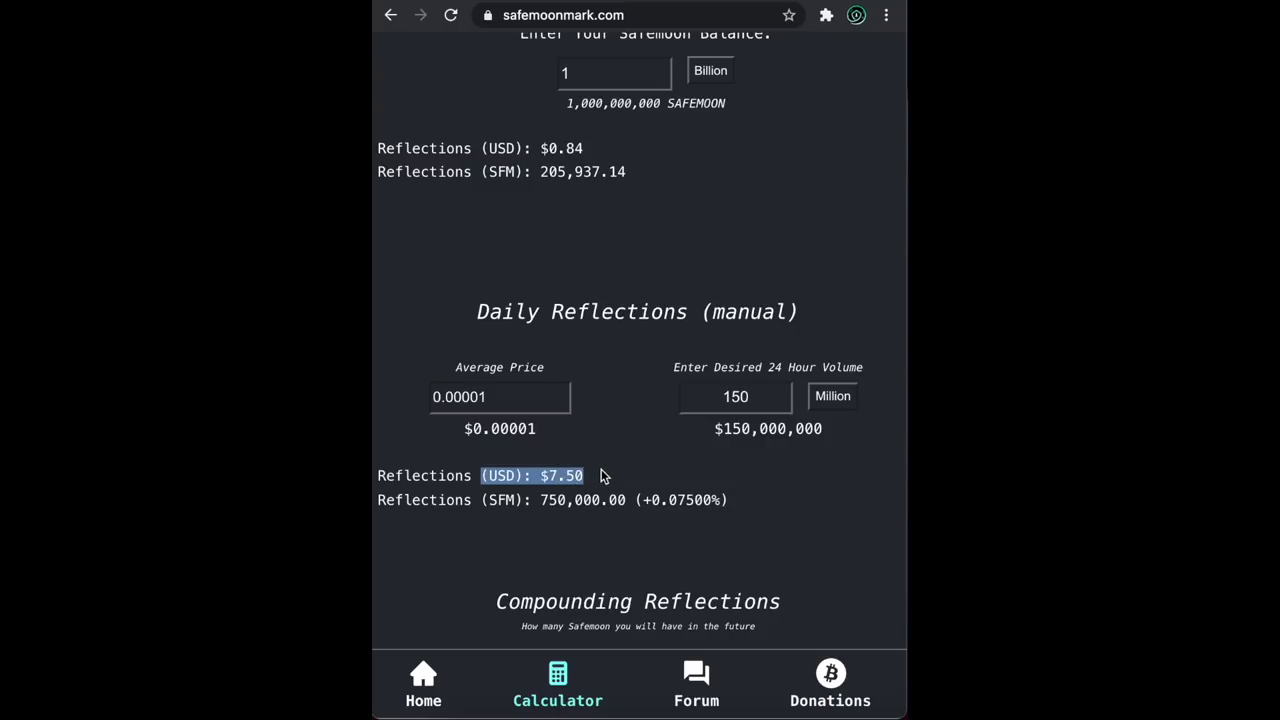
pyautogui.click(832, 514)
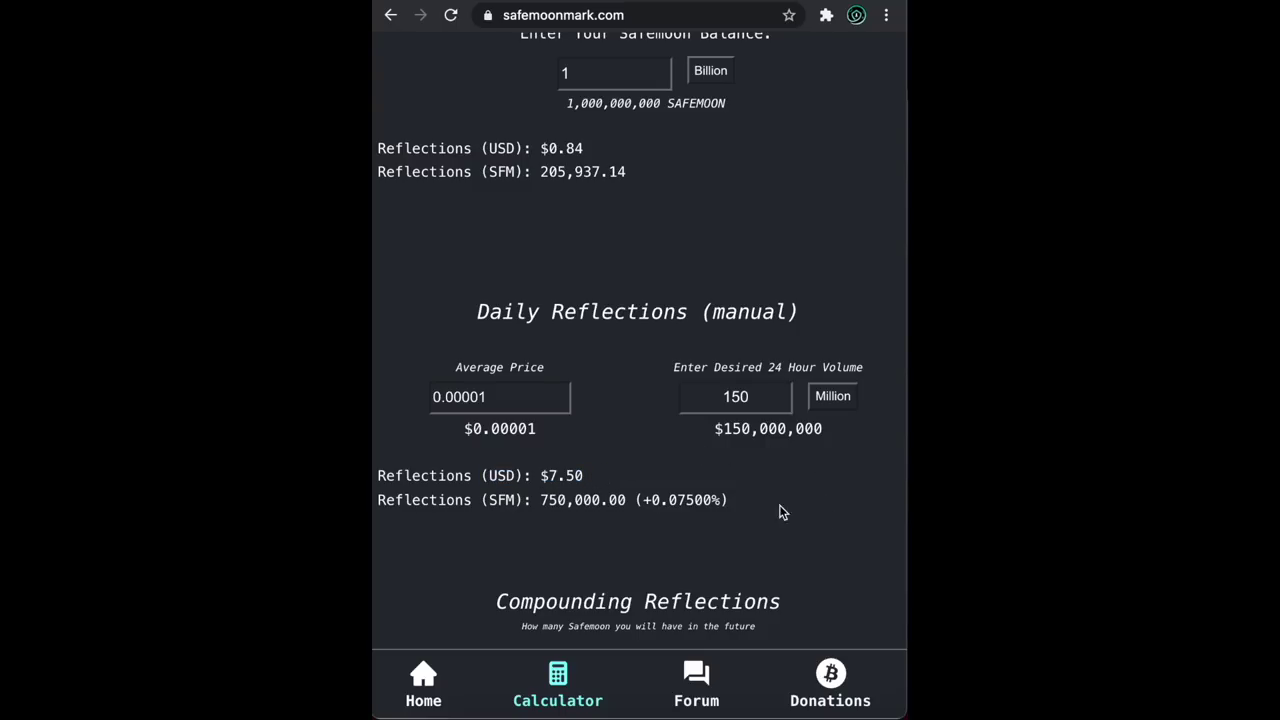
pyautogui.scroll(2, 759, 500)
pyautogui.scroll(-2, 759, 500)
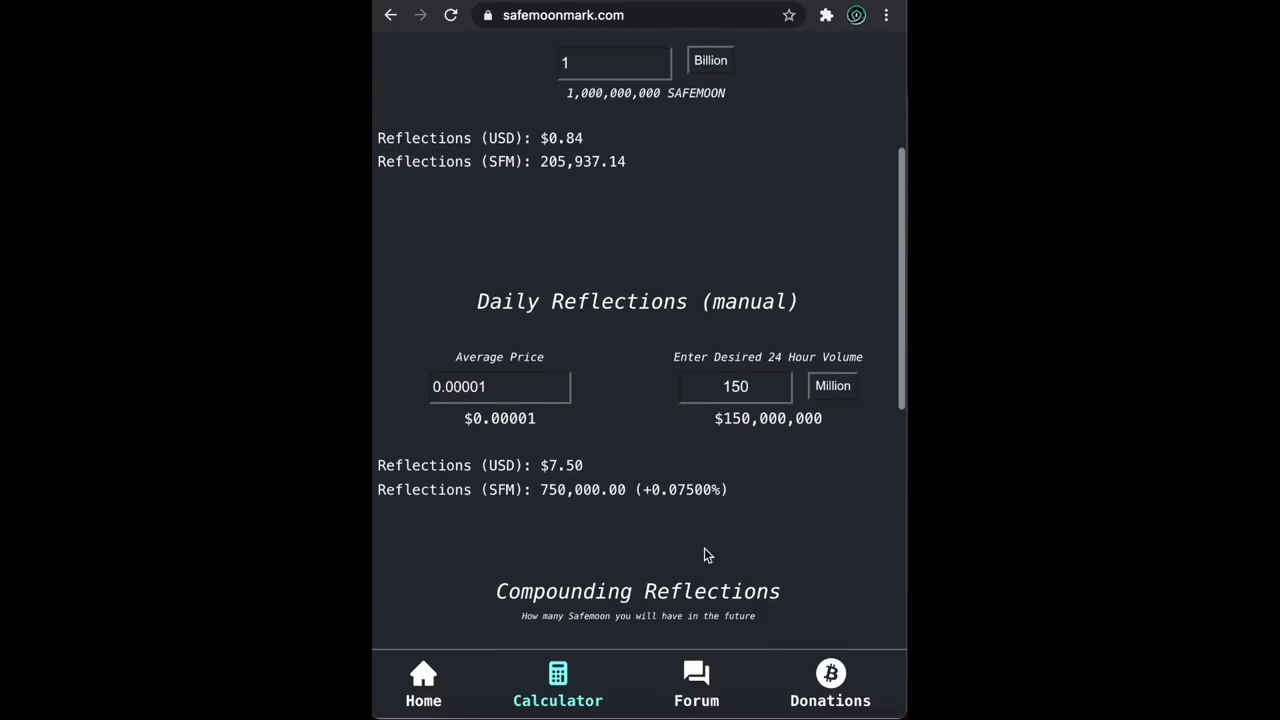
pyautogui.moveTo(540, 489); pyautogui.dragTo(626, 489)
pyautogui.click(660, 533)
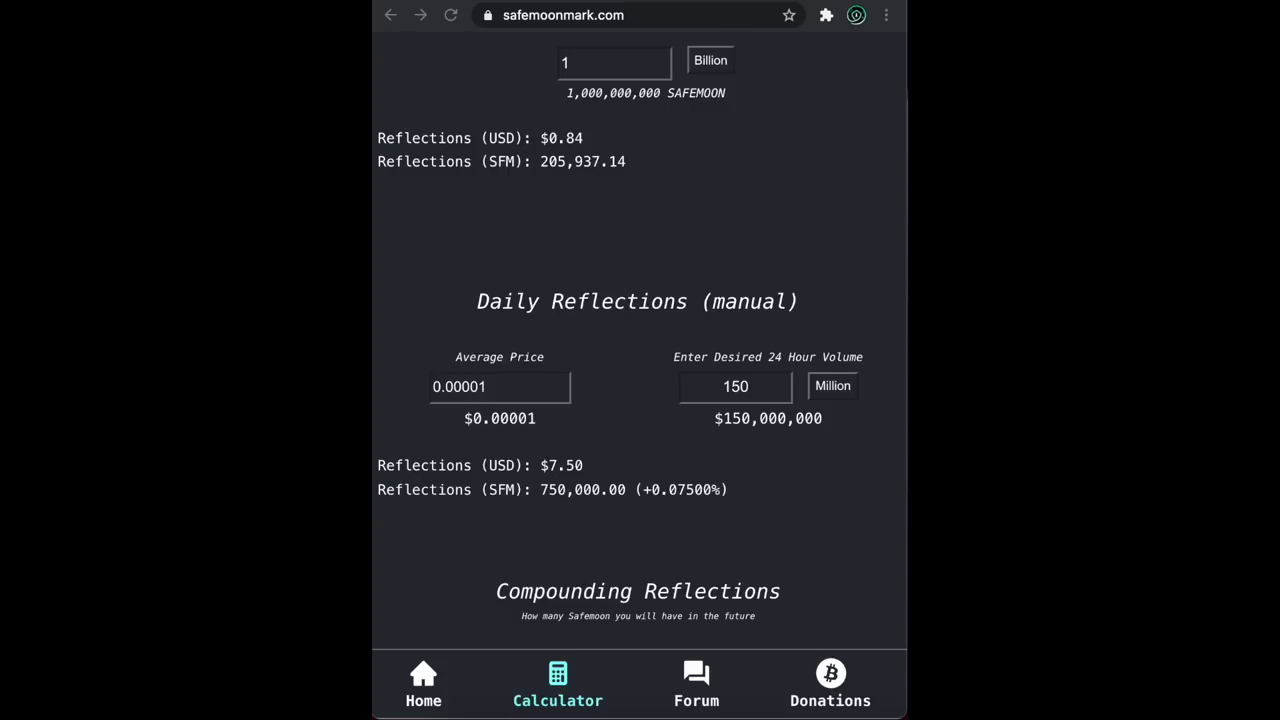
# Try an average price of 0.000002 and highlight the resulting SFM reflections amount.
pyautogui.click(537, 381)
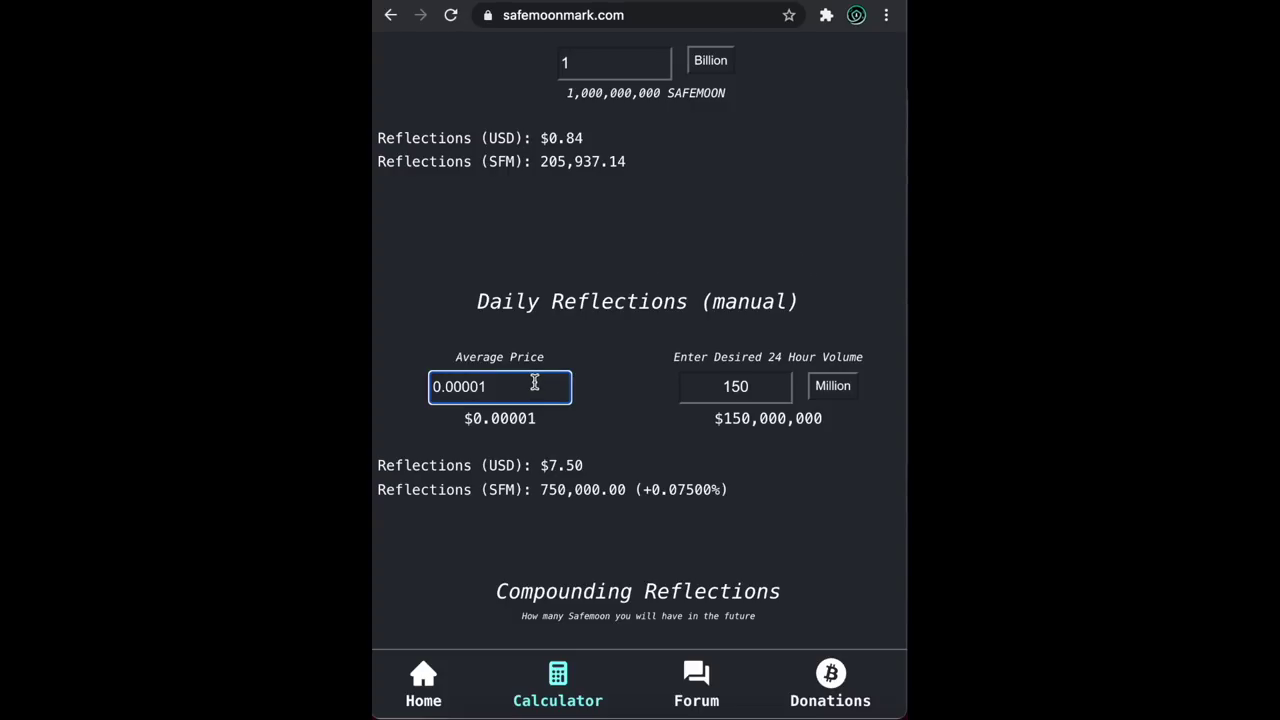
pyautogui.press('BackSpace')
pyautogui.write('02')
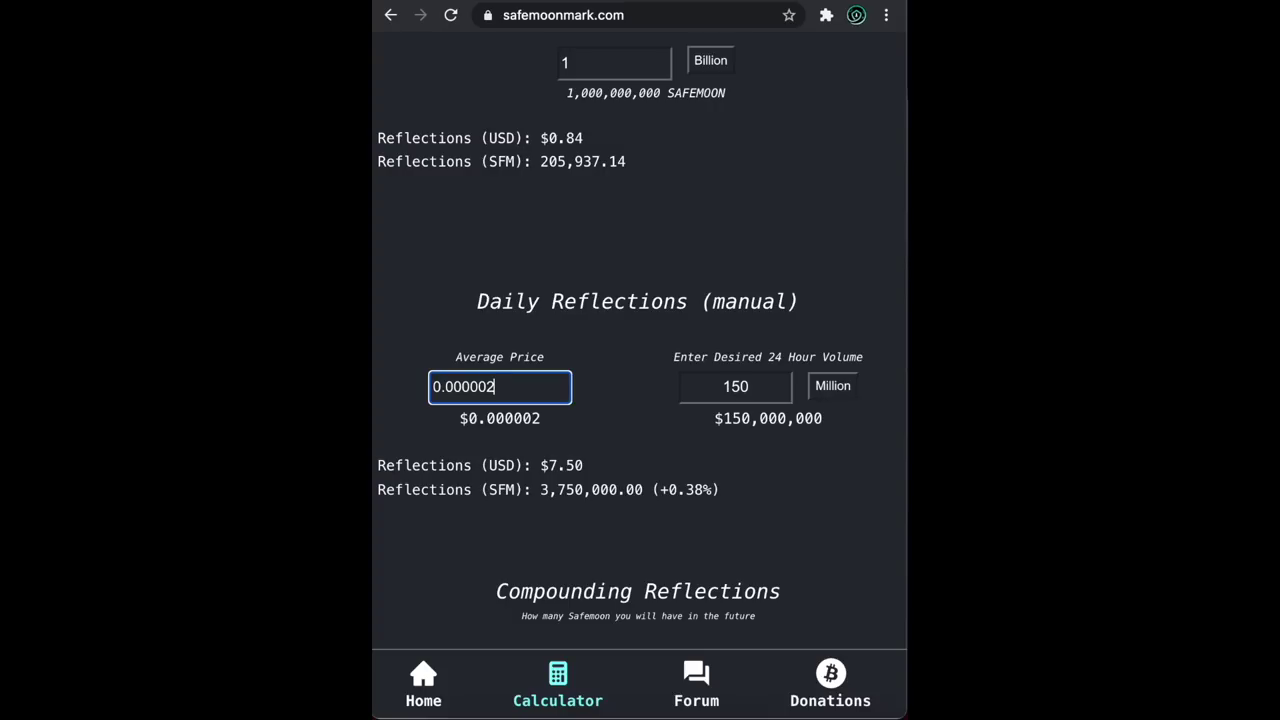
pyautogui.click(628, 436)
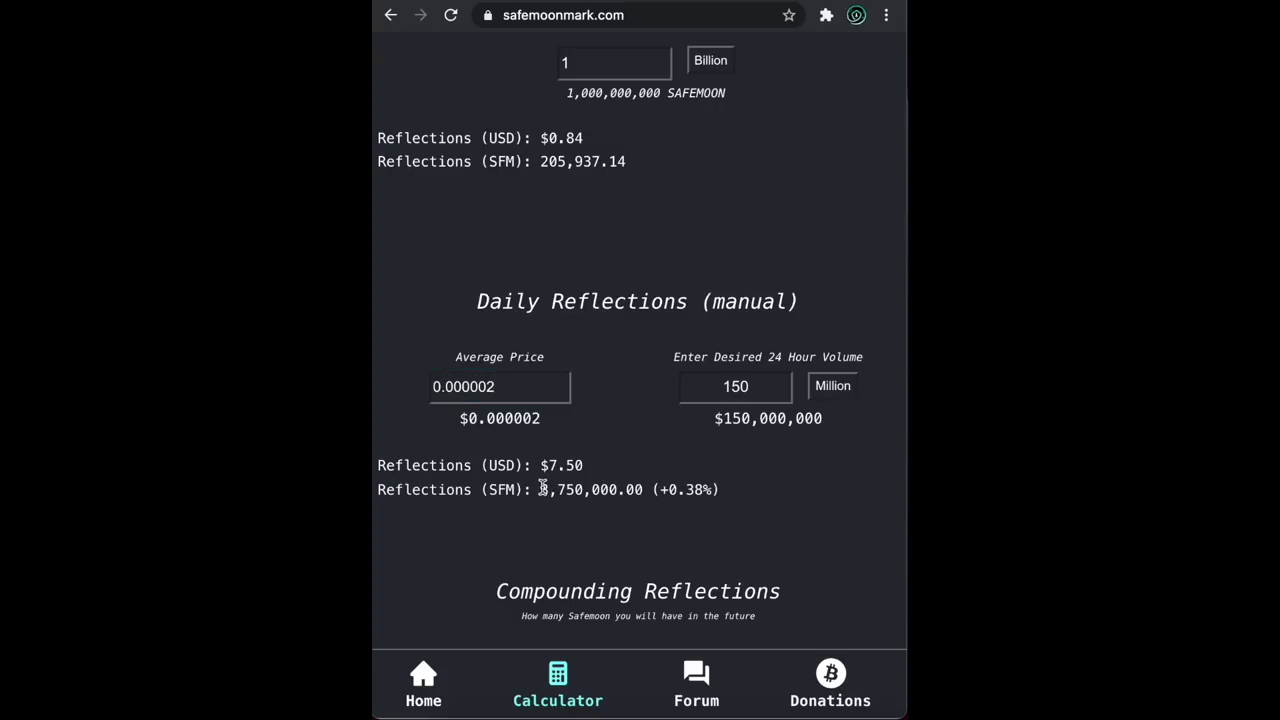
pyautogui.moveTo(543, 486); pyautogui.dragTo(646, 482)
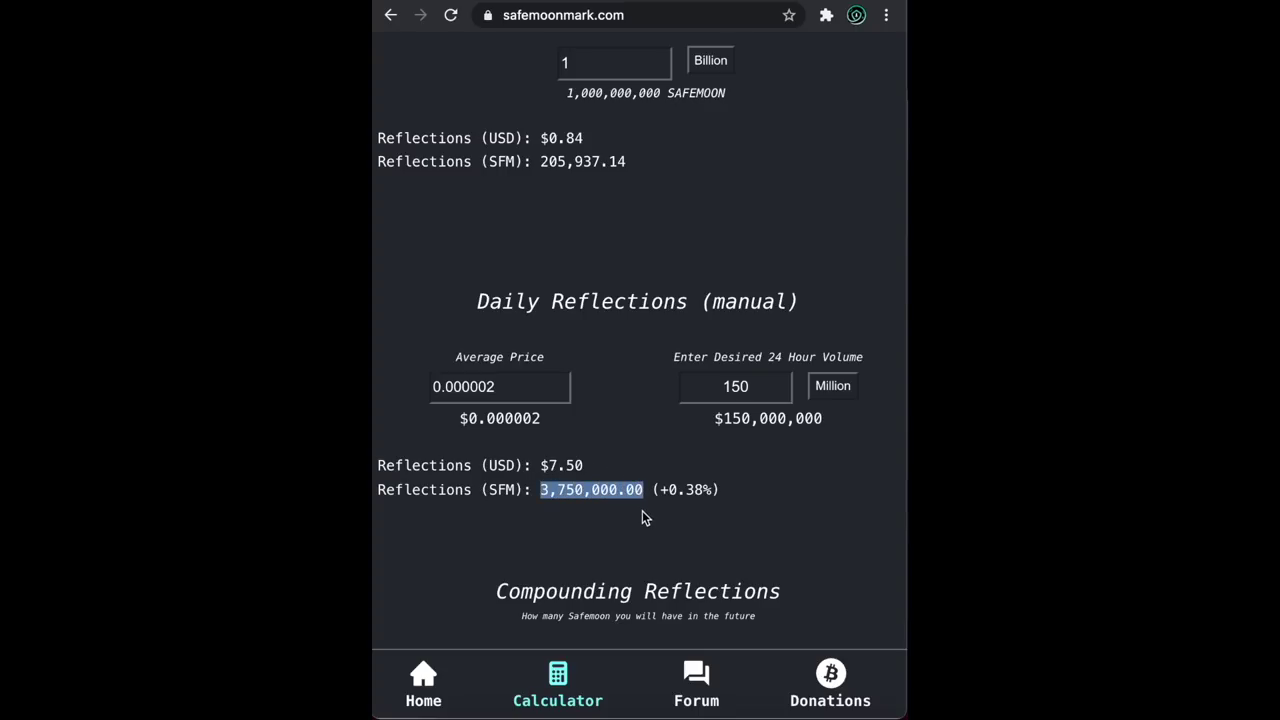
pyautogui.click(642, 511)
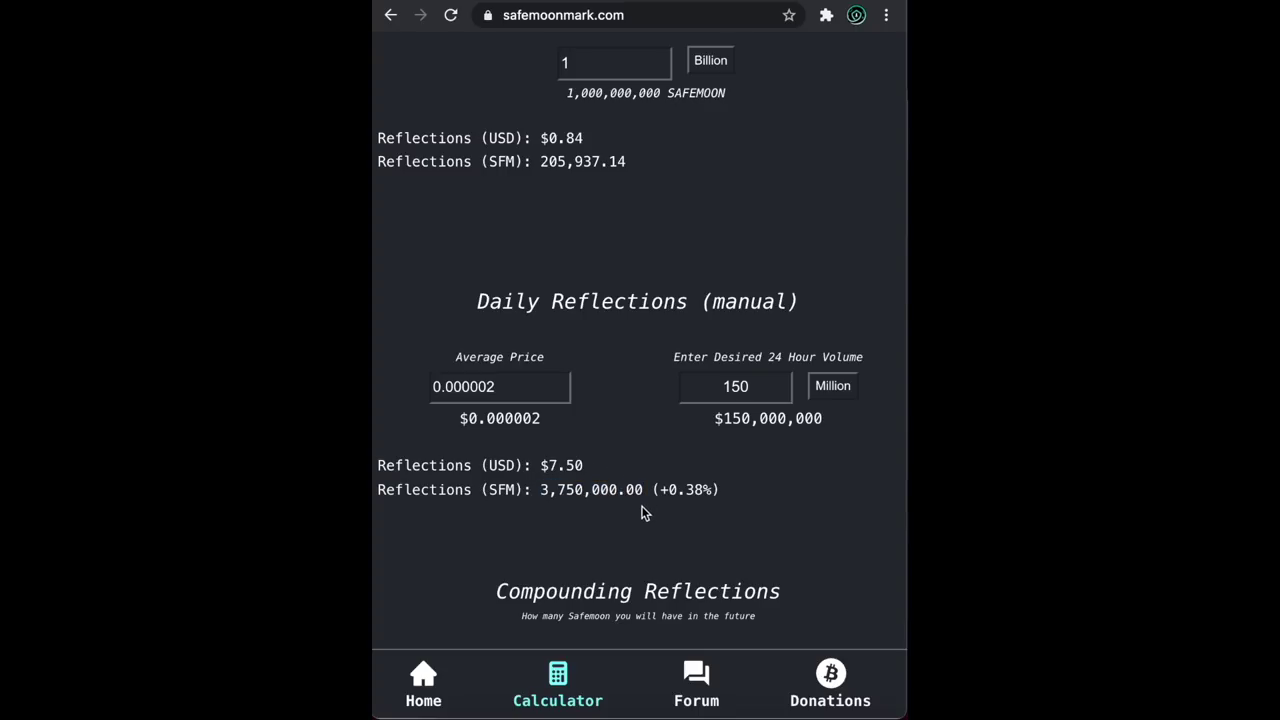
# Set the manual section's average price back to 0.00001.
pyautogui.click(541, 381)
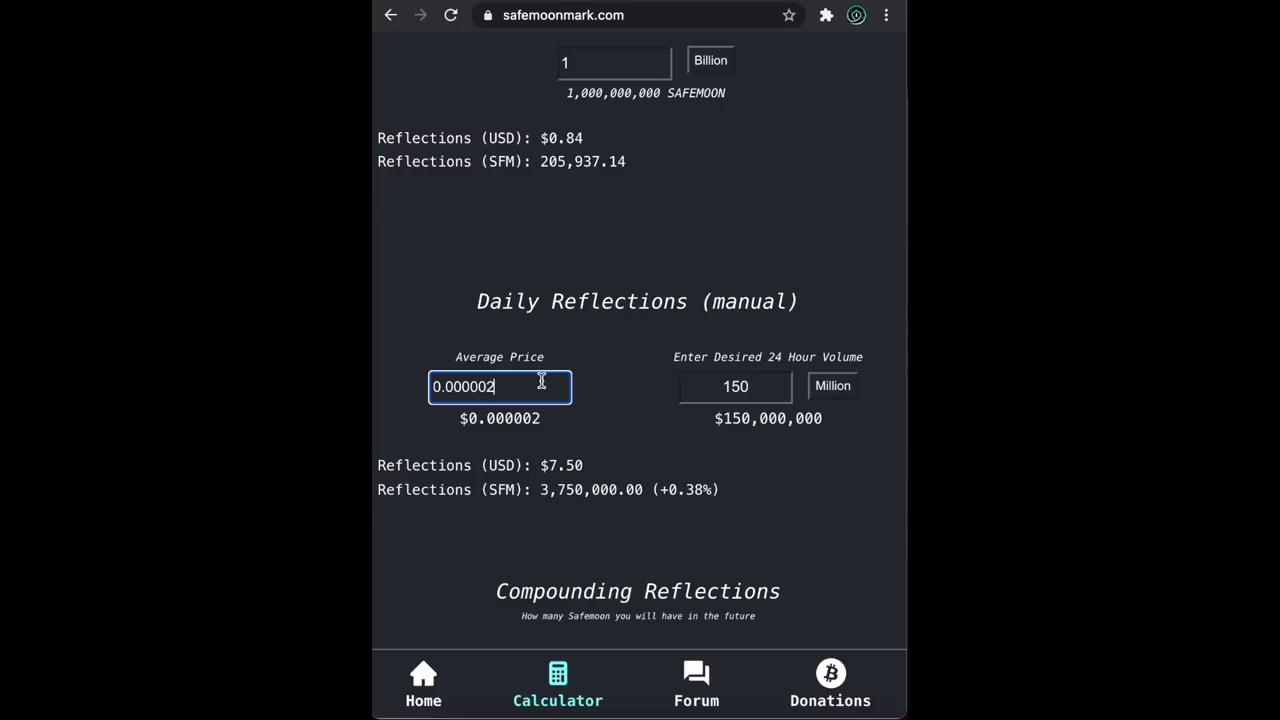
pyautogui.press('BackSpace')
pyautogui.write('1')
pyautogui.press('BackSpace')
pyautogui.scroll(-2, 736, 516)
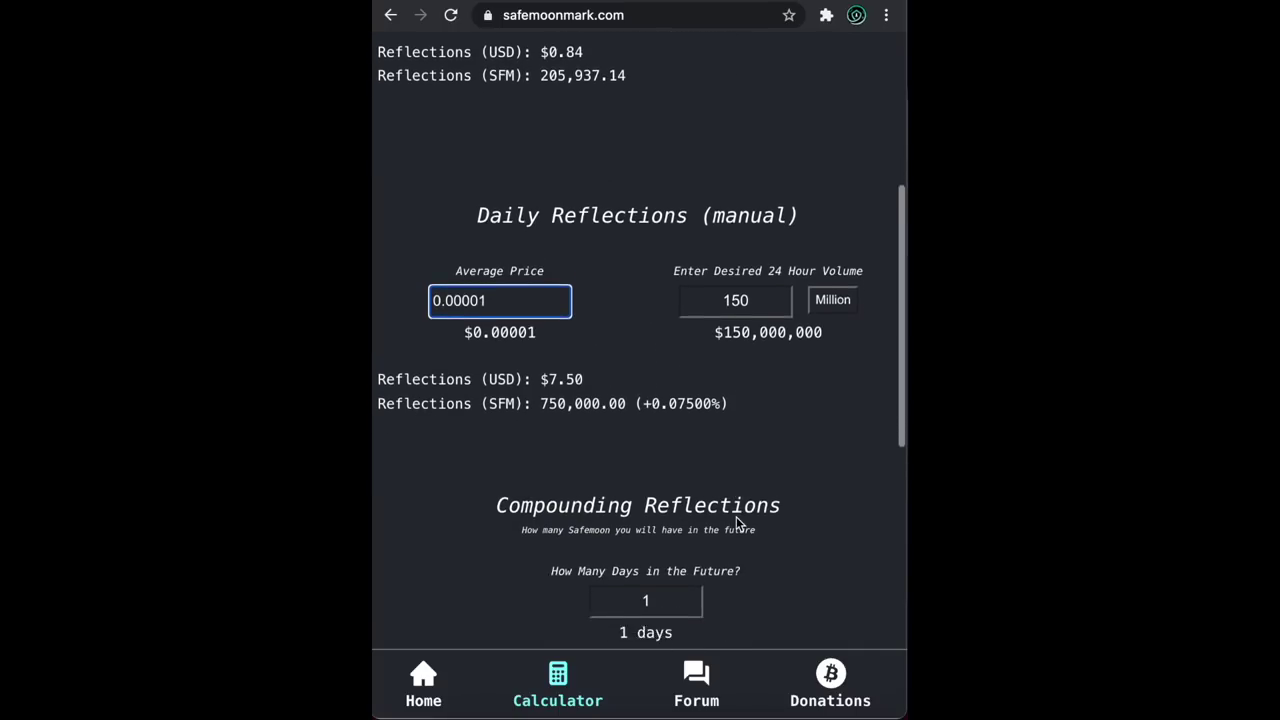
# Try 10 and 1000 days in the future for Compounding Reflections and return the value to 1 day.
pyautogui.click(689, 450)
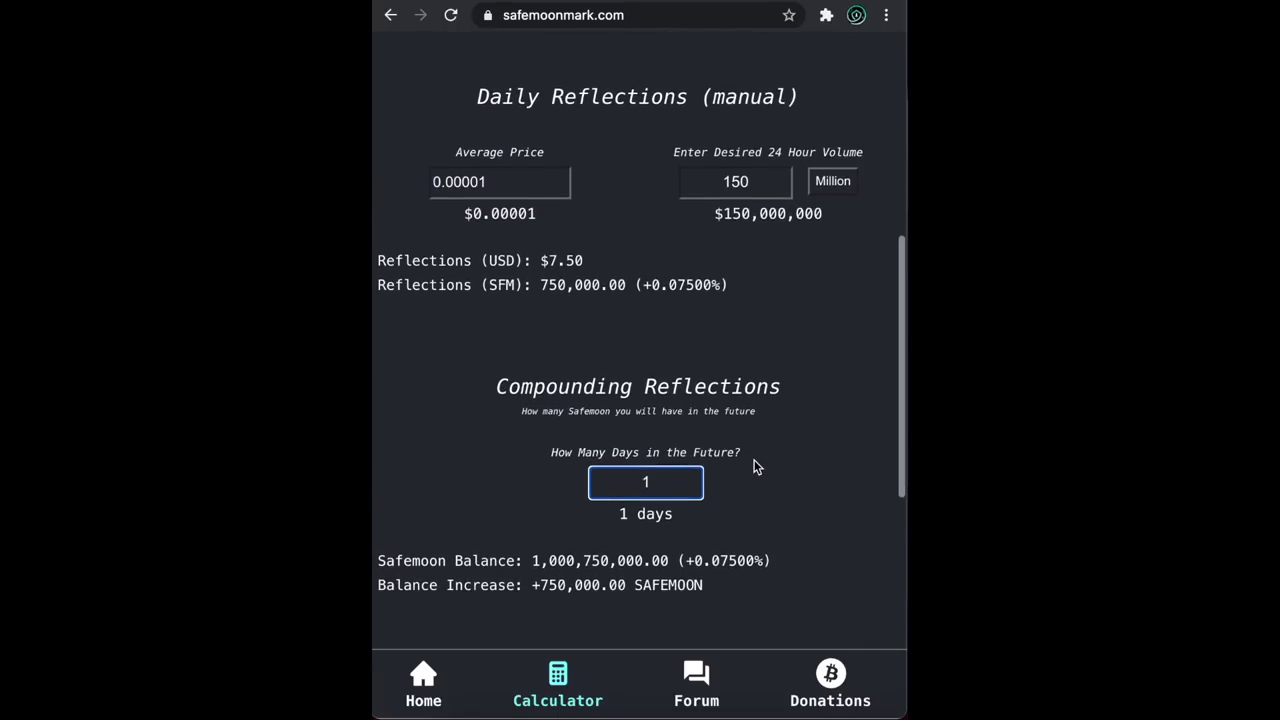
pyautogui.write('0')
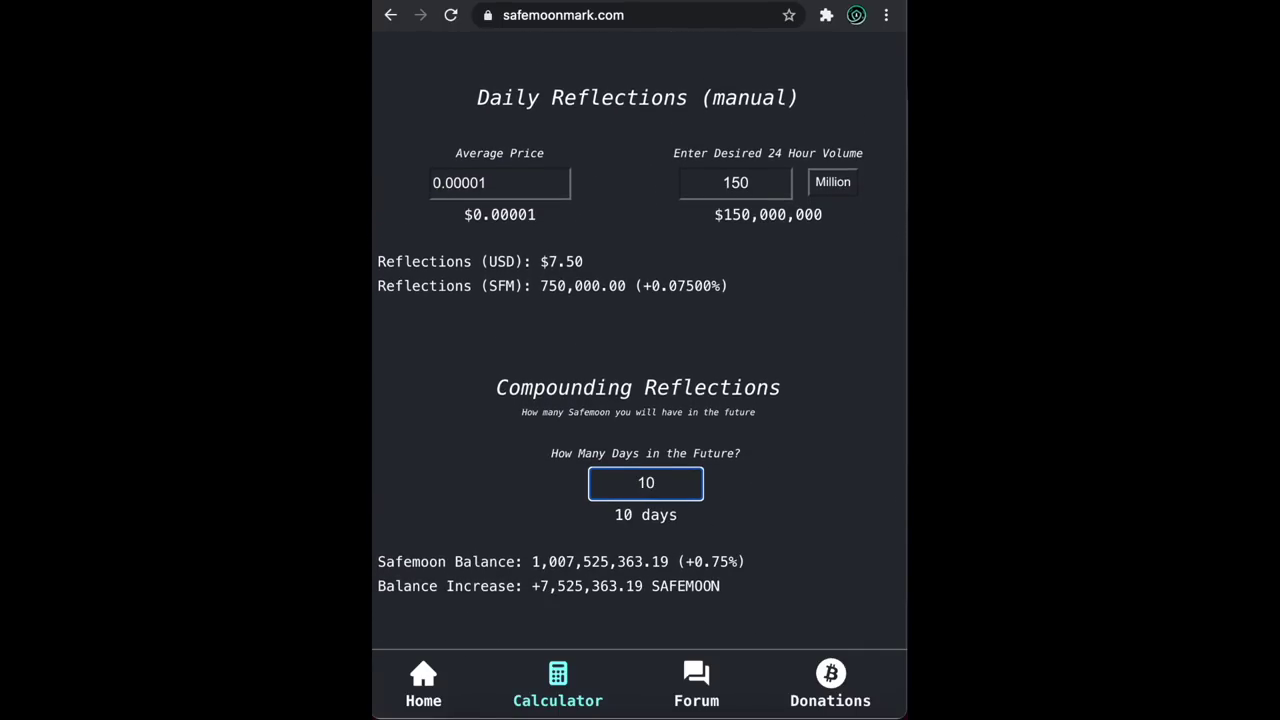
pyautogui.write('00')
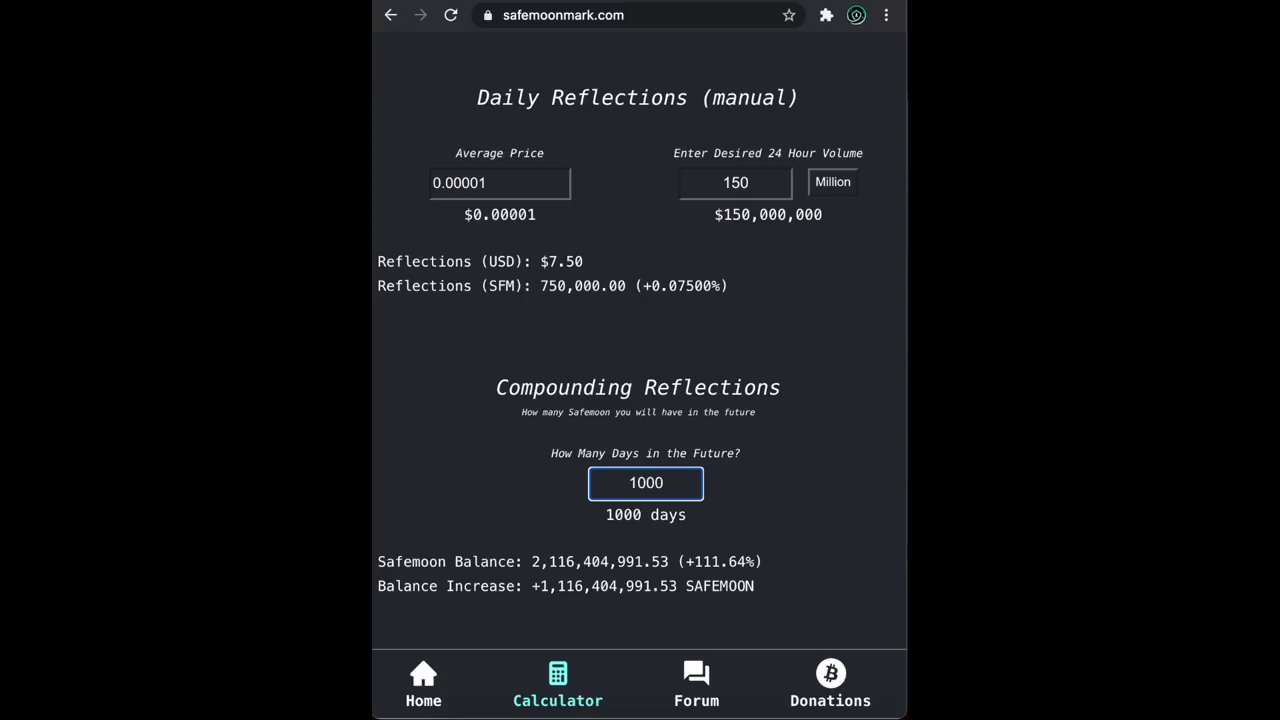
pyautogui.press('BackSpace')
pyautogui.press('BackSpace')
pyautogui.press('BackSpace')
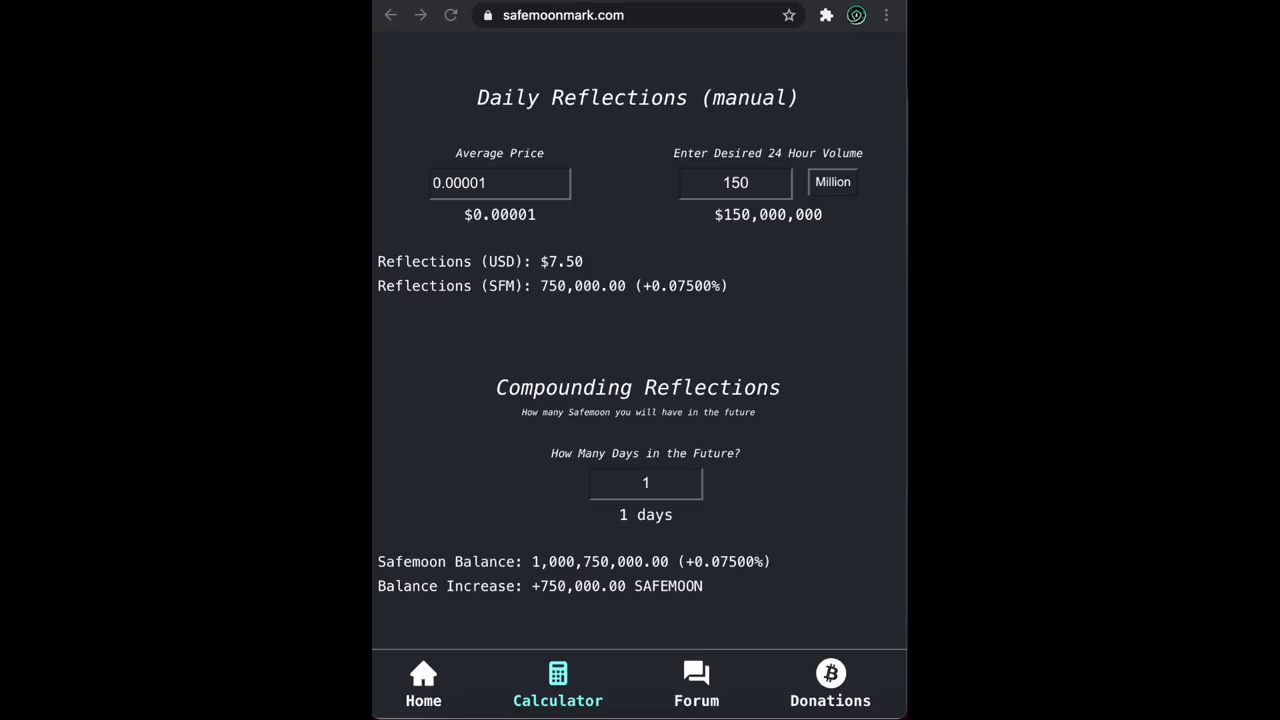
# Set the desired 24 hour volume in the manual Daily Reflections section to 1 Billion.
pyautogui.scroll(3, 843, 334)
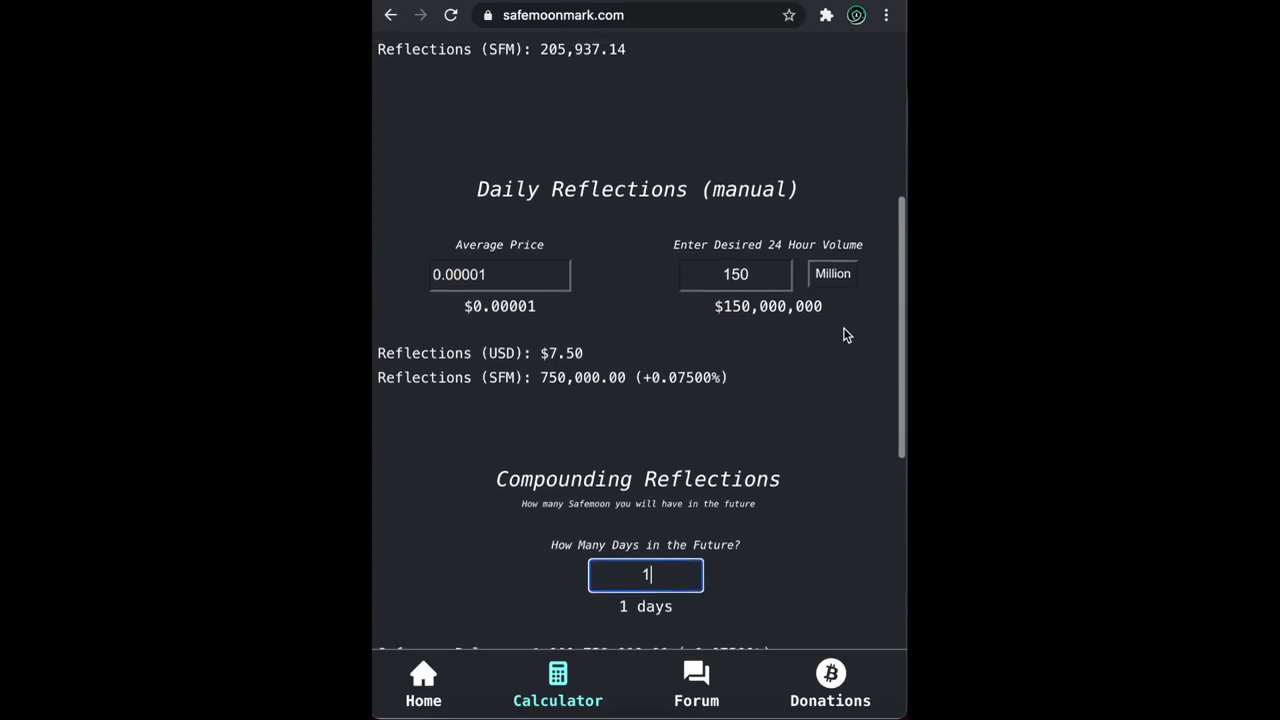
pyautogui.click(763, 340)
pyautogui.press('BackSpace')
pyautogui.press('BackSpace')
pyautogui.click(843, 341)
pyautogui.scroll(-3, 845, 349)
# Clear the number of future days and set the average price to 0.000004.
pyautogui.click(669, 489)
pyautogui.press('BackSpace')
pyautogui.click(527, 200)
pyautogui.press('BackSpace')
pyautogui.write('04')
# Set the number of days in the future for Compounding Reflections to 730.
pyautogui.click(680, 488)
pyautogui.press('BackSpace')
pyautogui.write('730')
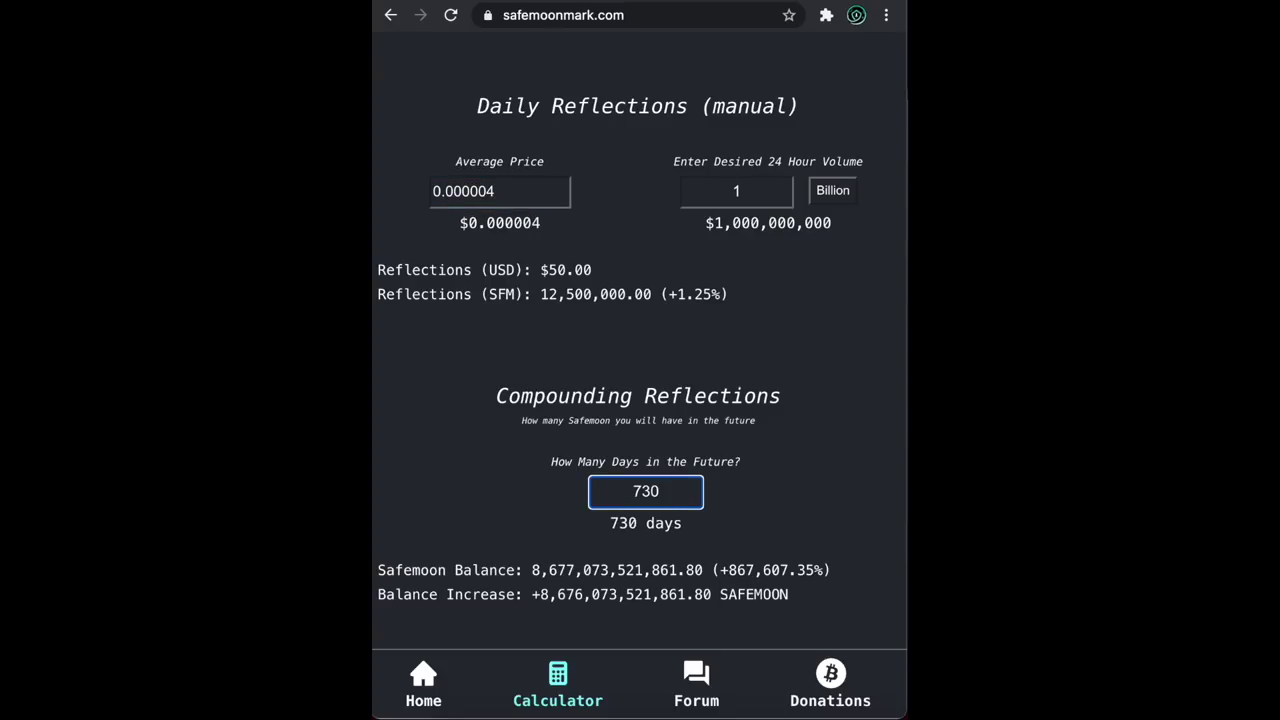
pyautogui.press('super+Tab')
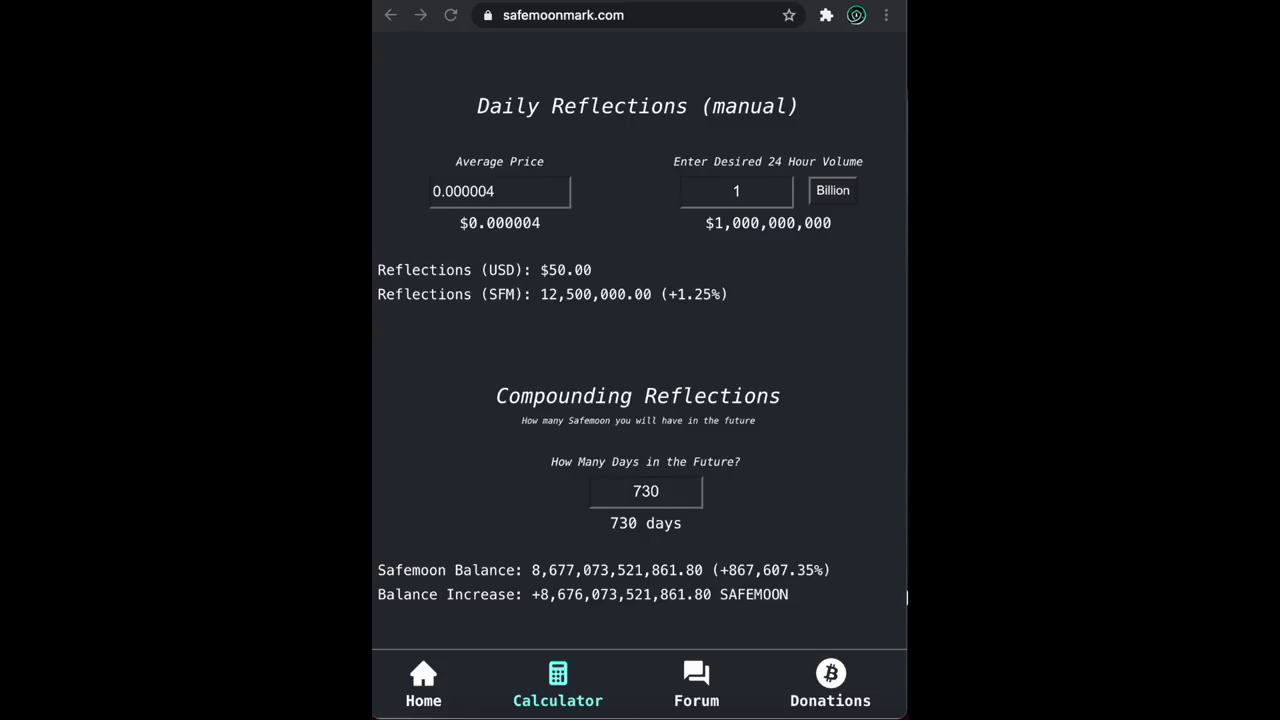
pyautogui.scroll(-1, 903, 608)
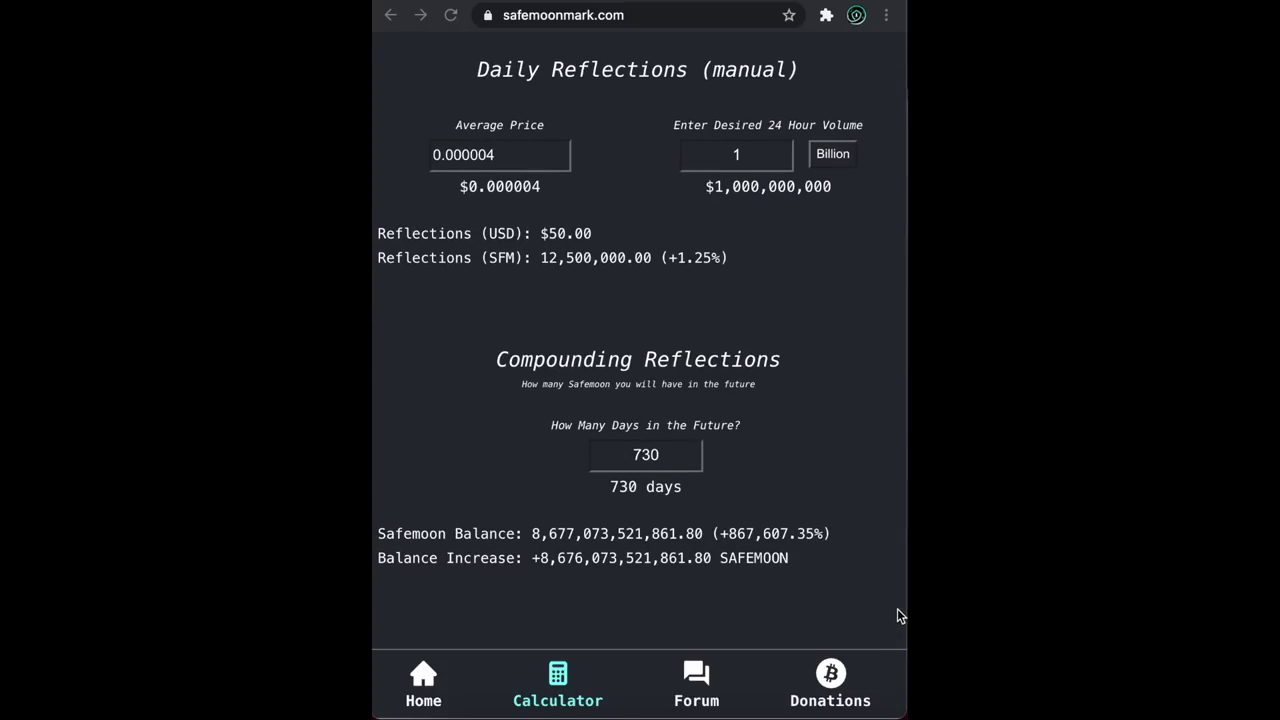
pyautogui.scroll(1, 890, 433)
pyautogui.click(549, 170)
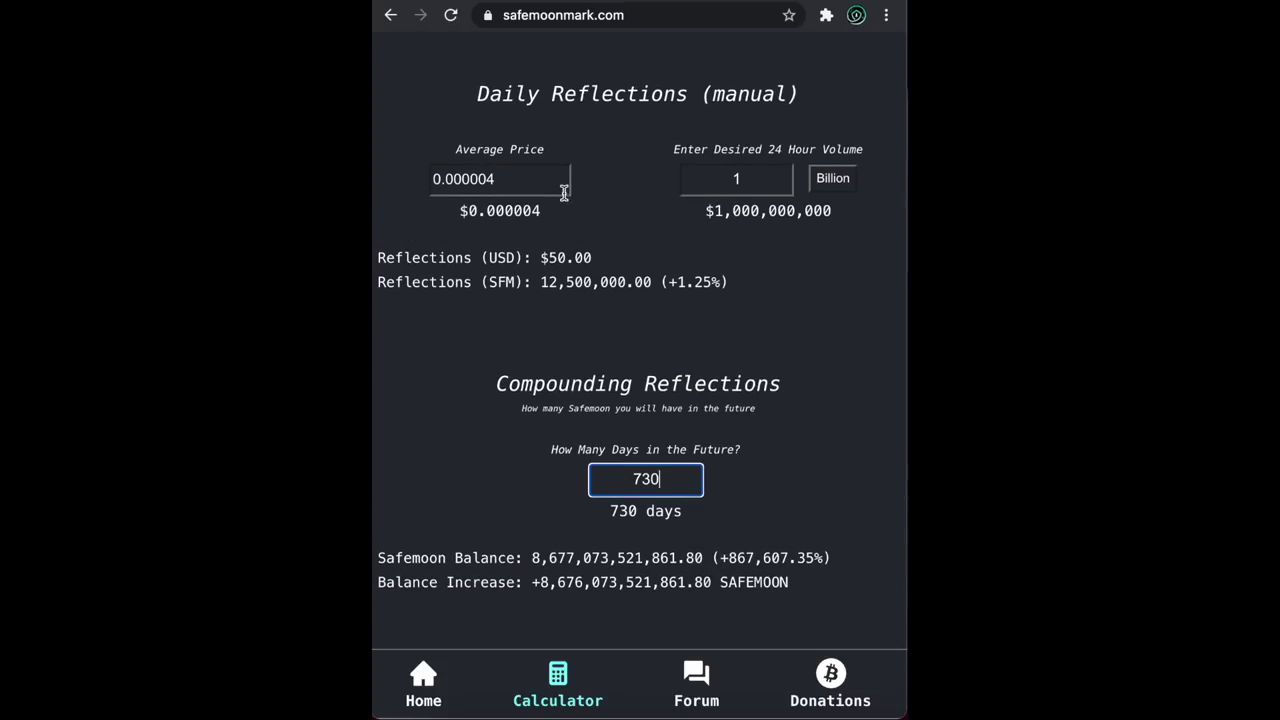
pyautogui.click(734, 293)
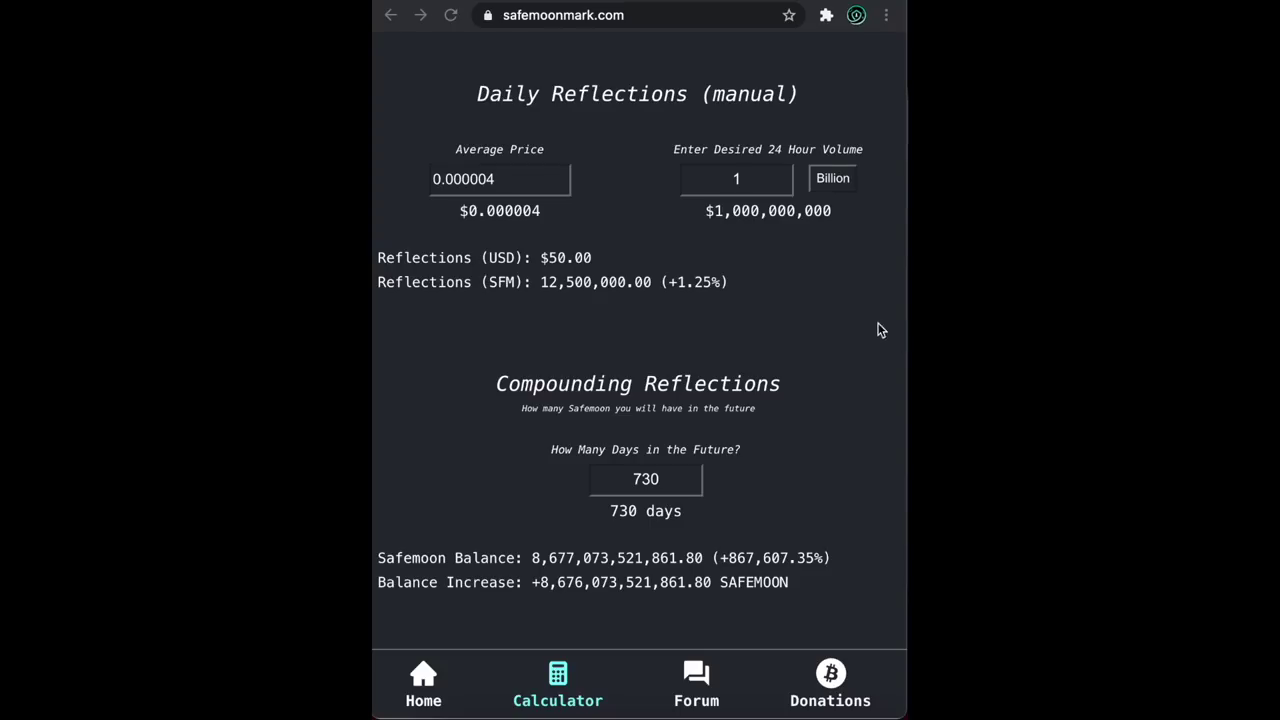
# Set the average price to 0.00009 and highlight the percentage increase of the compounded Safemoon balance.
pyautogui.click(548, 177)
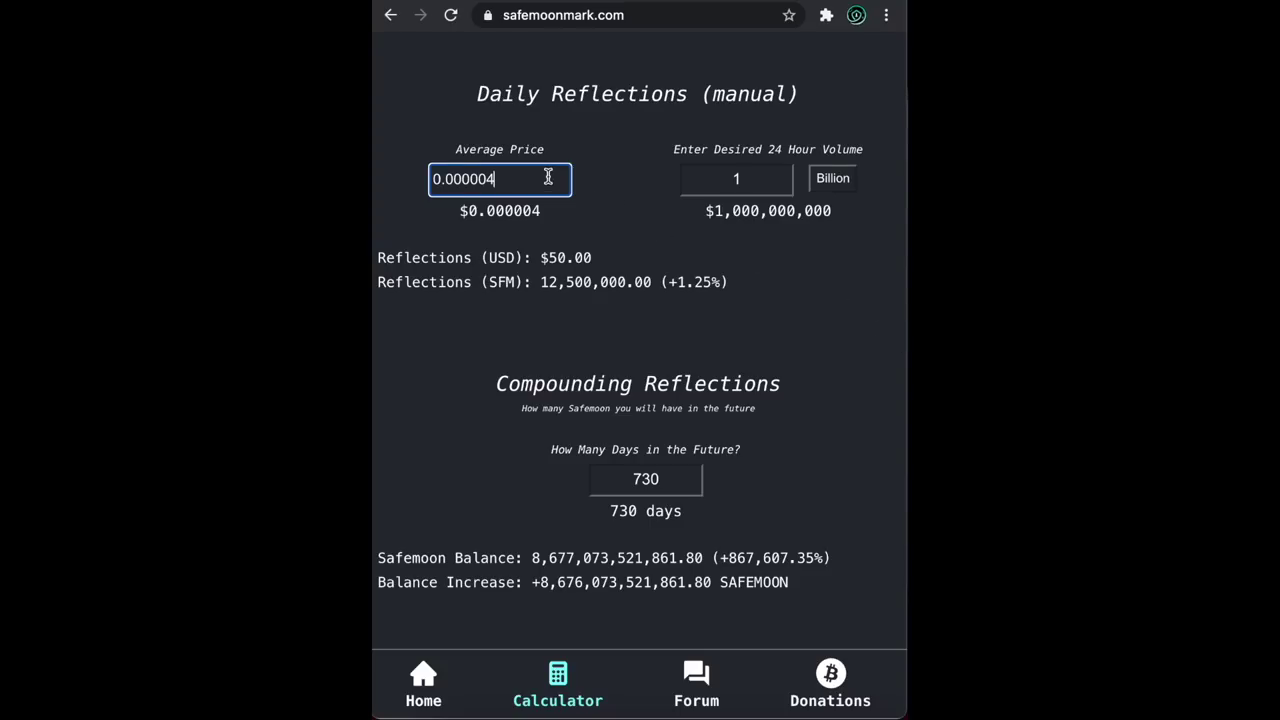
pyautogui.press('BackSpace')
pyautogui.press('BackSpace')
pyautogui.write('9')
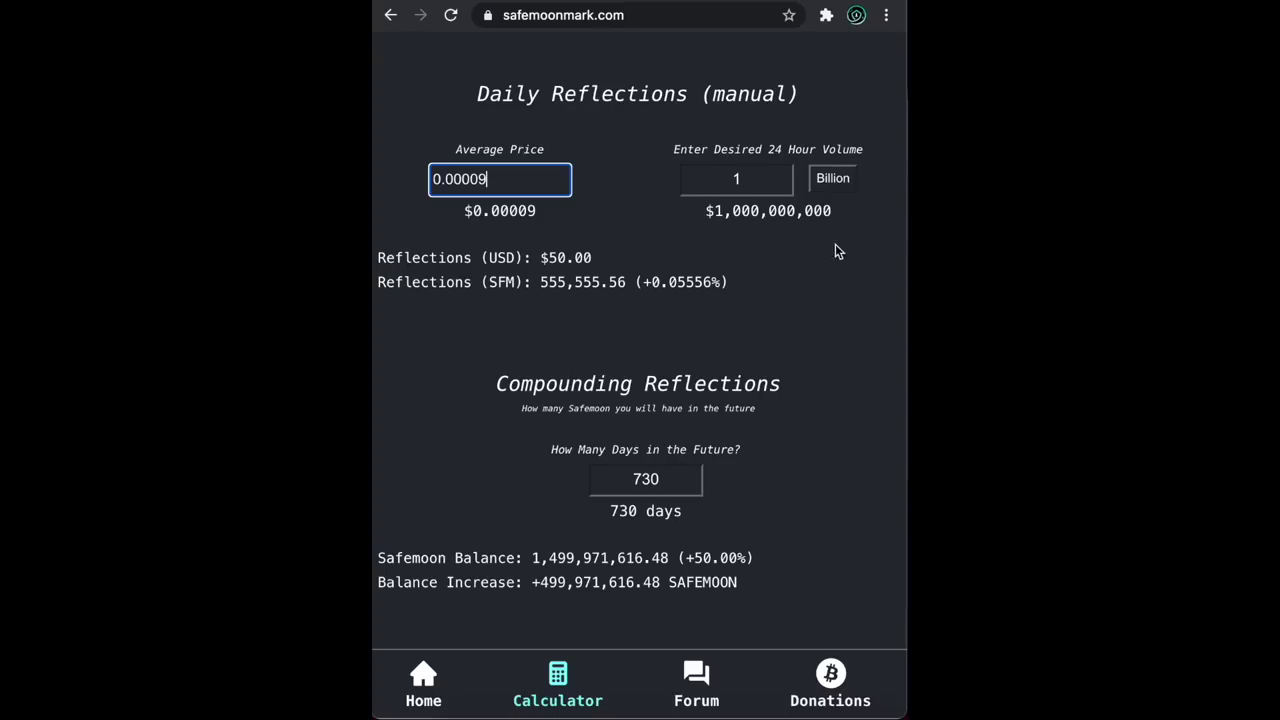
pyautogui.scroll(-1, 892, 369)
pyautogui.scroll(1, 892, 369)
pyautogui.moveTo(686, 561); pyautogui.dragTo(746, 561)
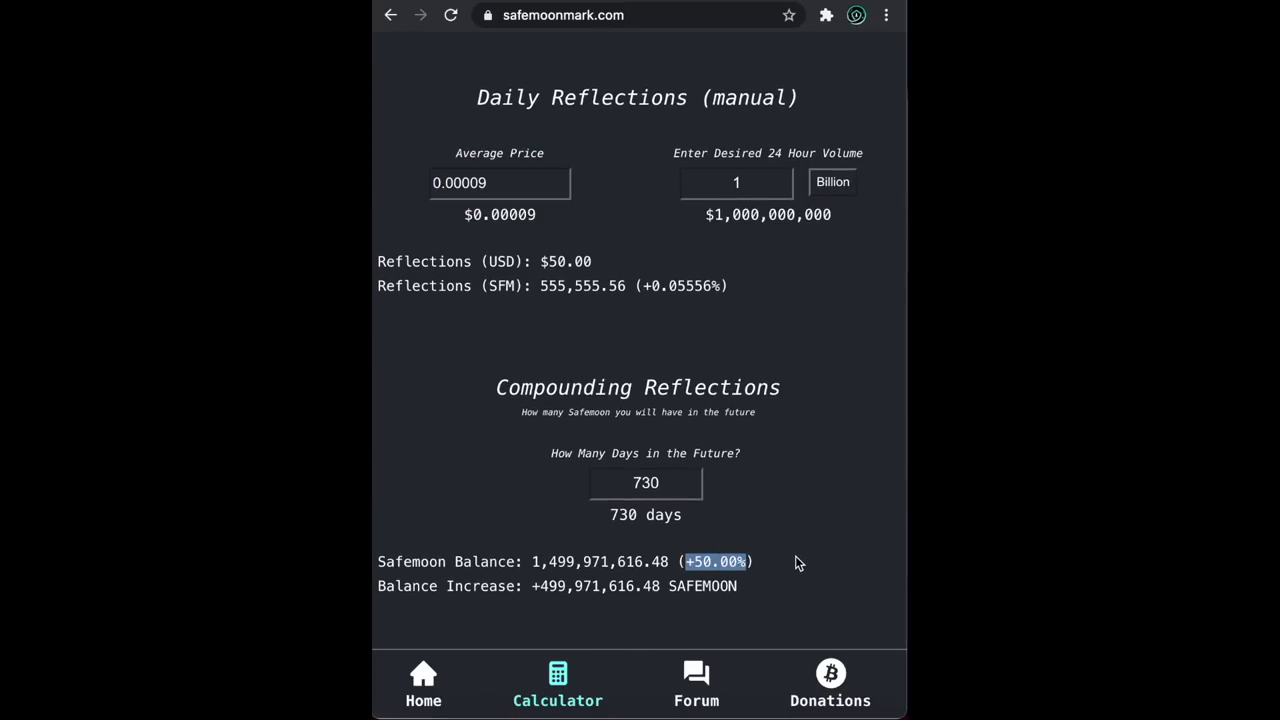
pyautogui.click(796, 563)
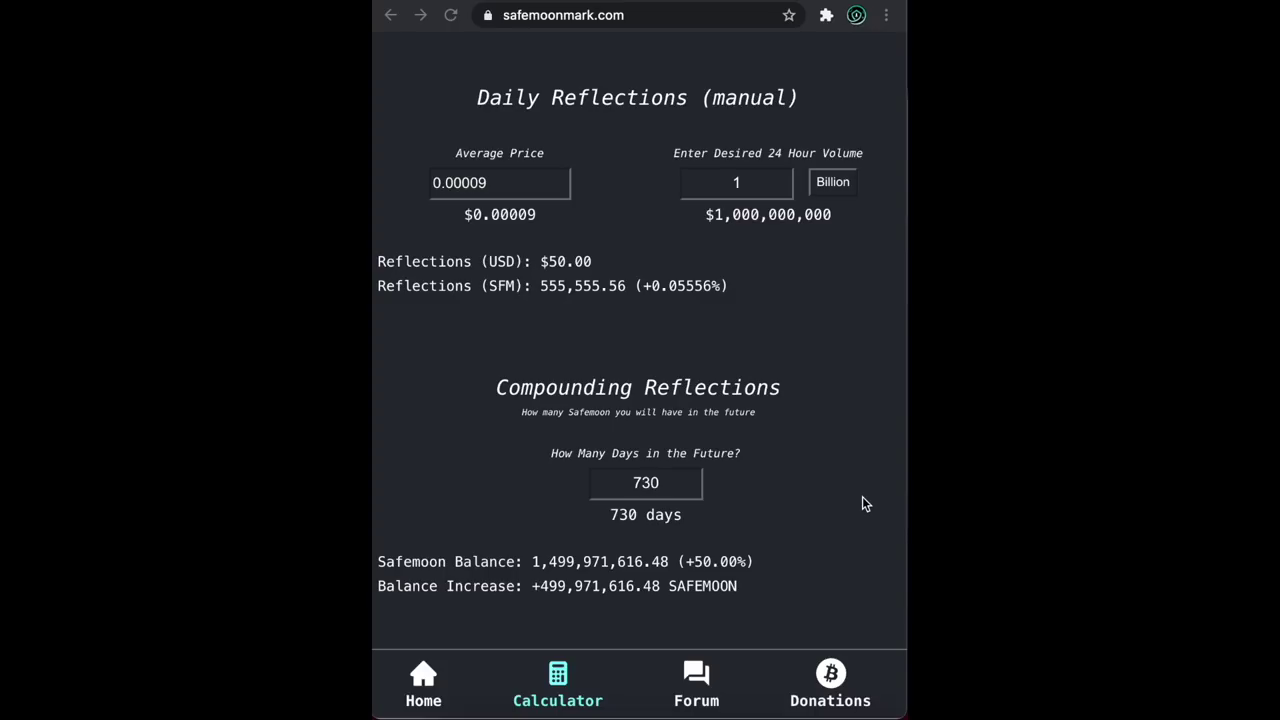
# Set the Safemoon balance for the last 24 hours' reflections to 417000 Billion.
pyautogui.scroll(5, 865, 503)
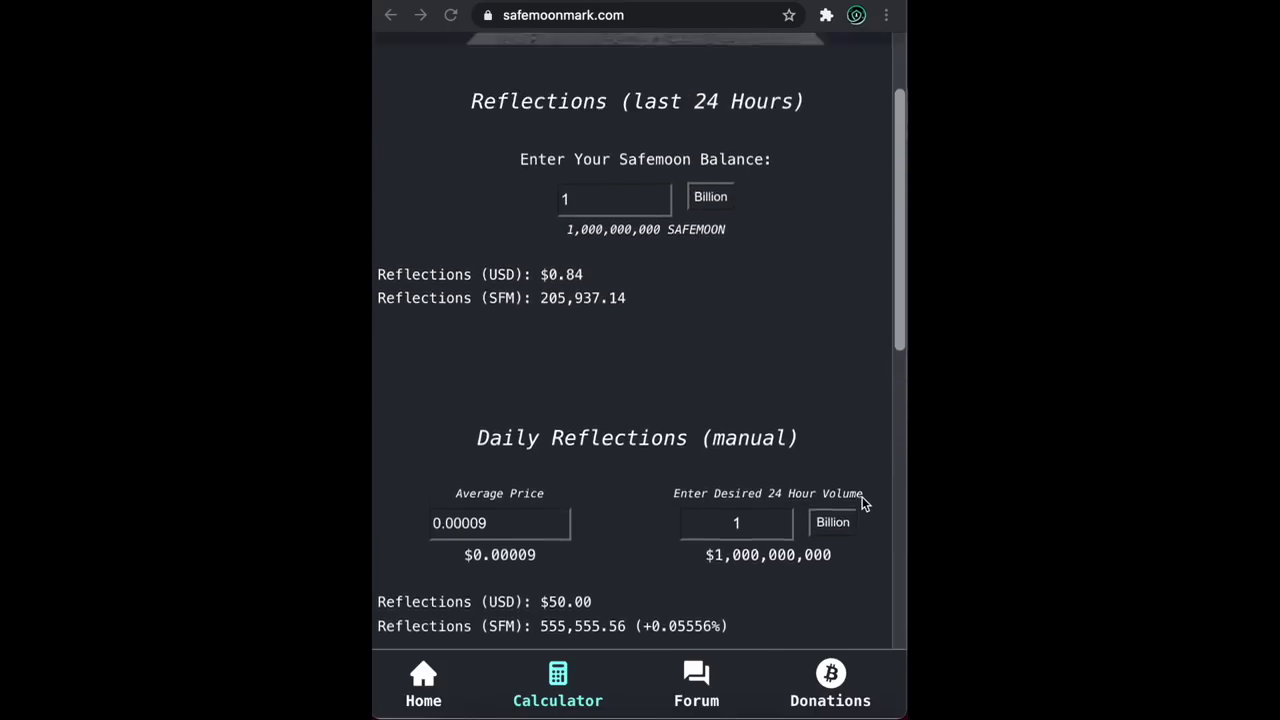
pyautogui.doubleClick(649, 327)
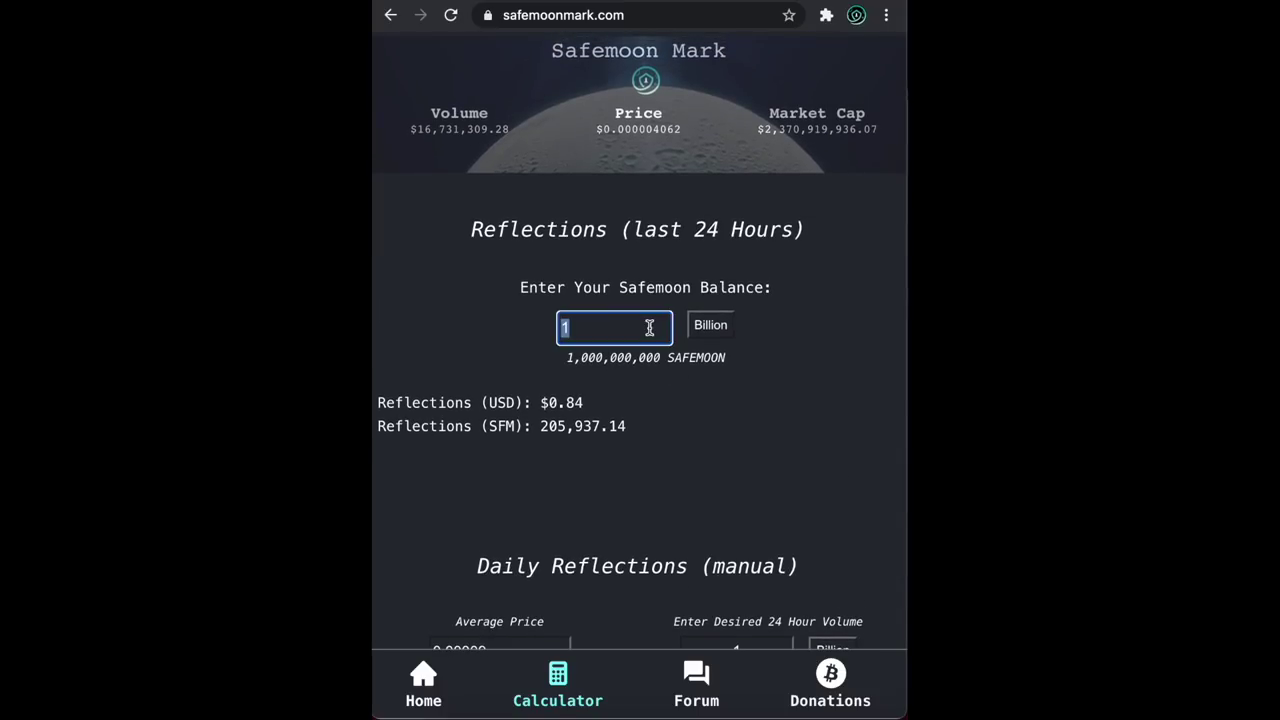
pyautogui.press('BackSpace')
pyautogui.write('417000')
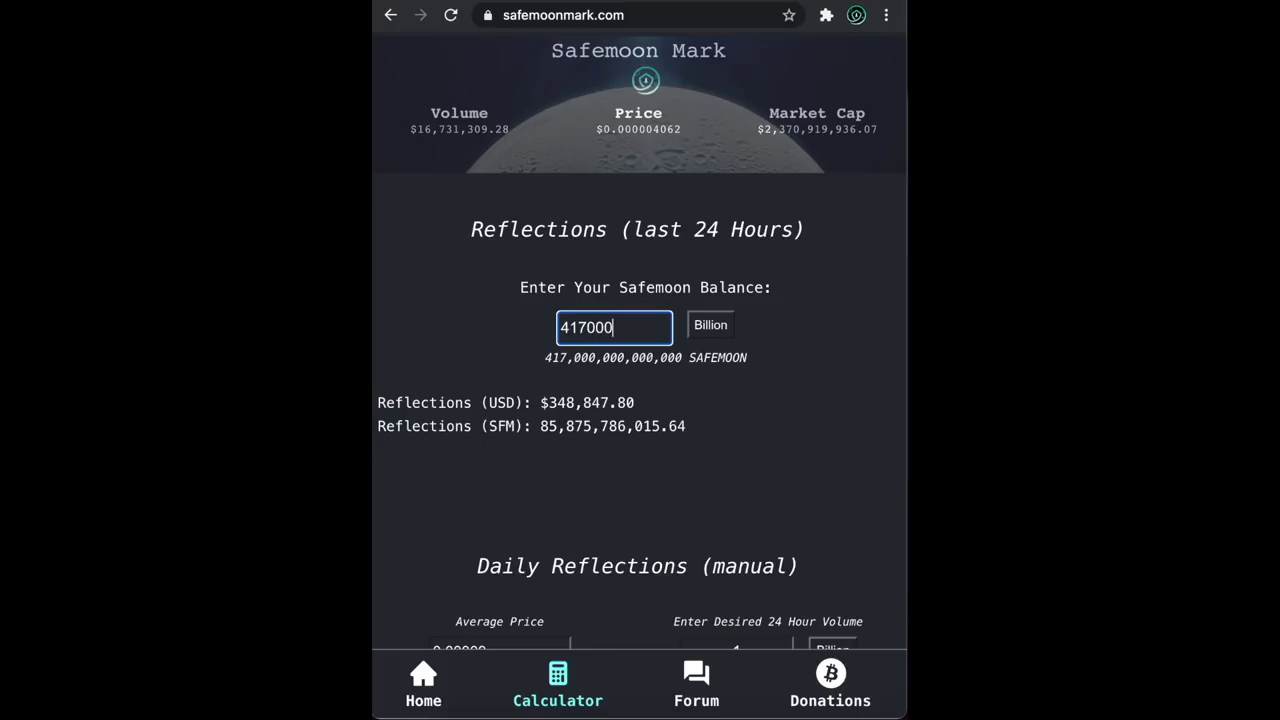
pyautogui.scroll(-1, 839, 387)
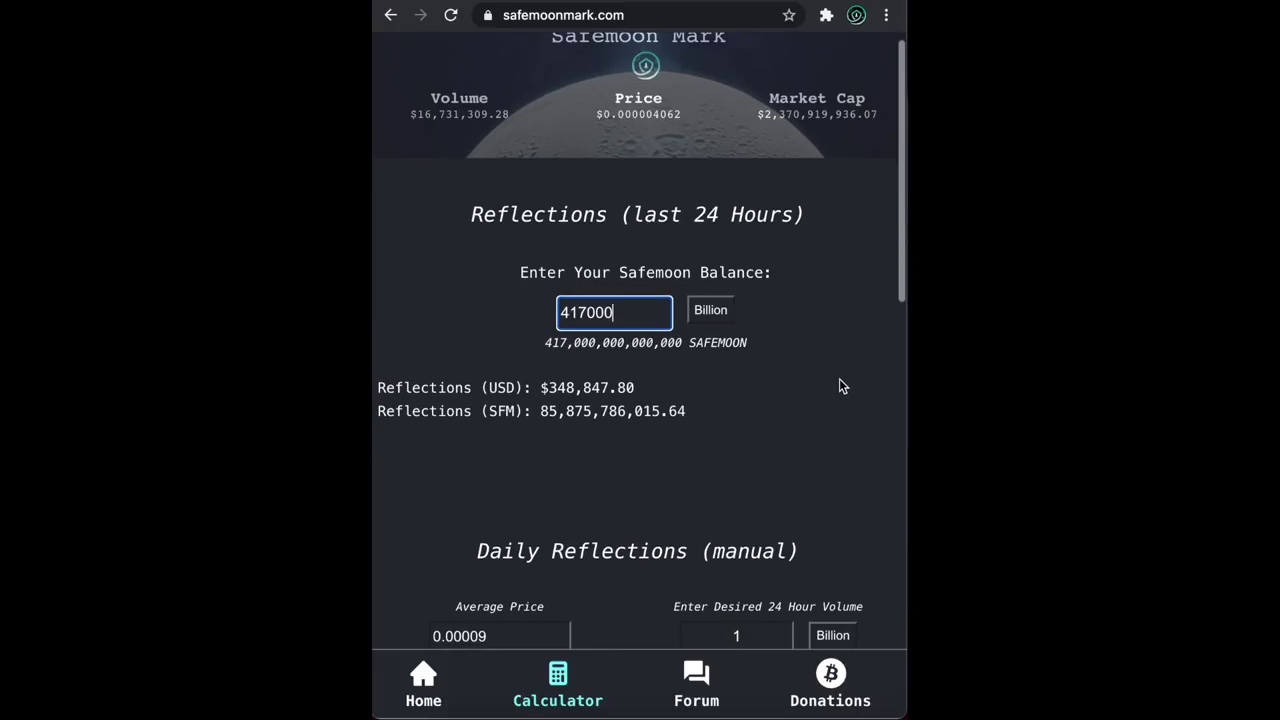
# Set the average price for Daily Reflections to 0.000004 and cycle the 24-hour volume unit back to Billion.
pyautogui.click(570, 425)
pyautogui.scroll(-3, 587, 428)
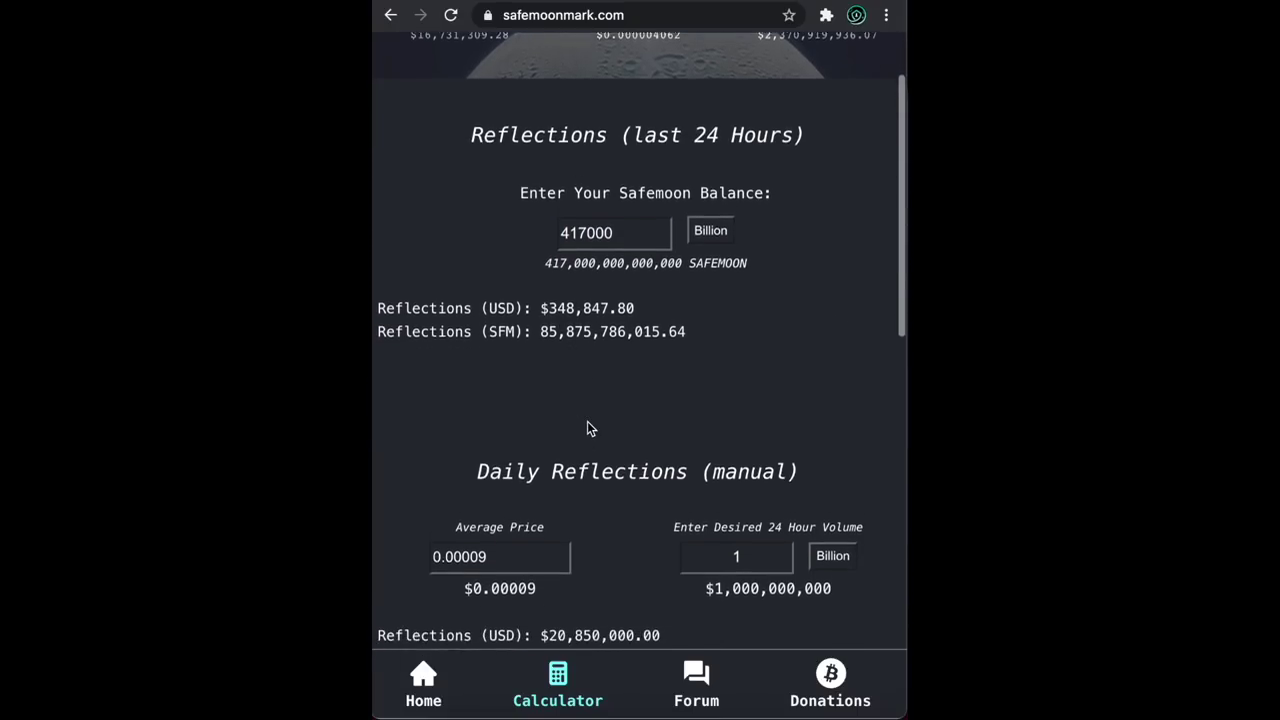
pyautogui.click(557, 508)
pyautogui.press('BackSpace')
pyautogui.write('0')
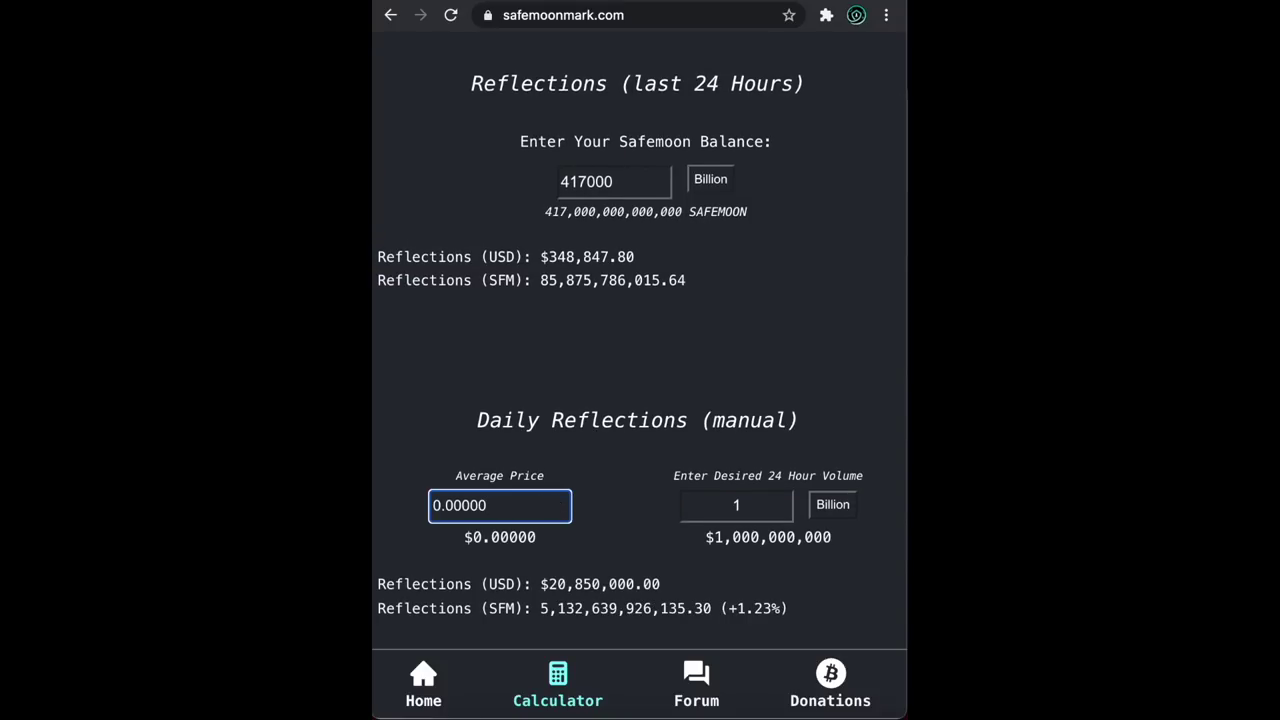
pyautogui.write('1')
pyautogui.press('BackSpace')
pyautogui.write('4')
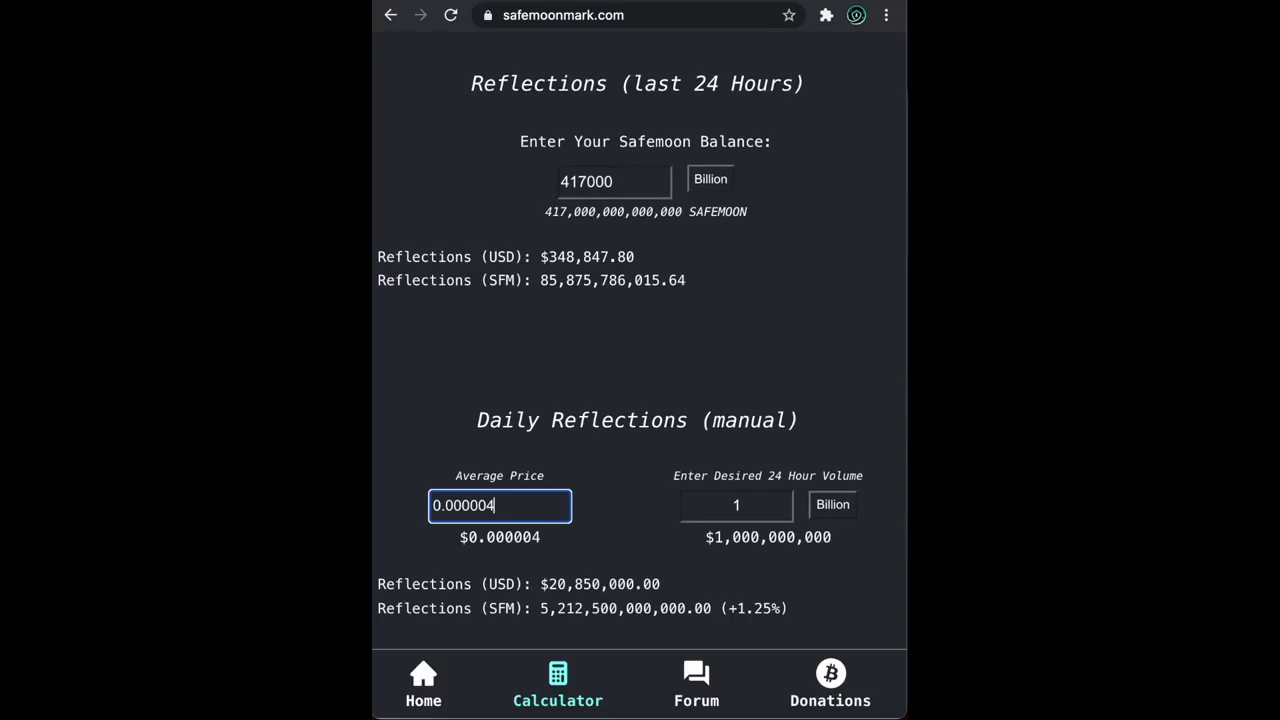
pyautogui.click(834, 504)
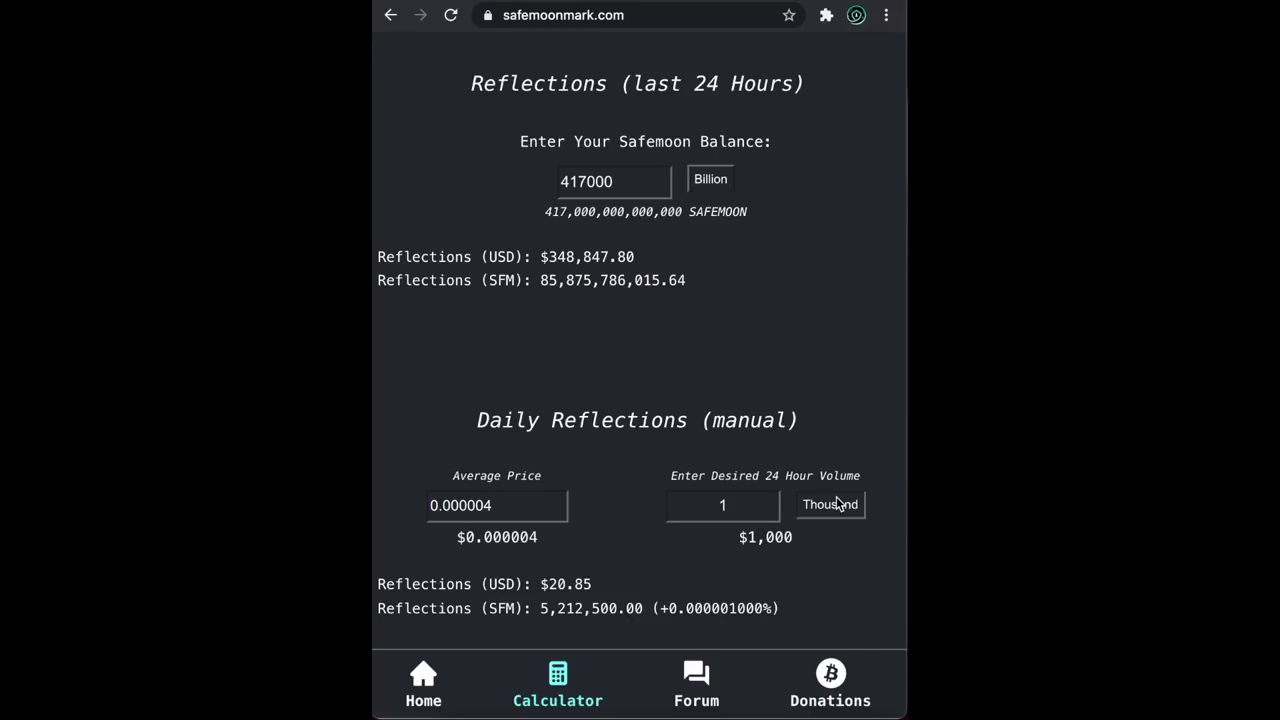
pyautogui.click(834, 504)
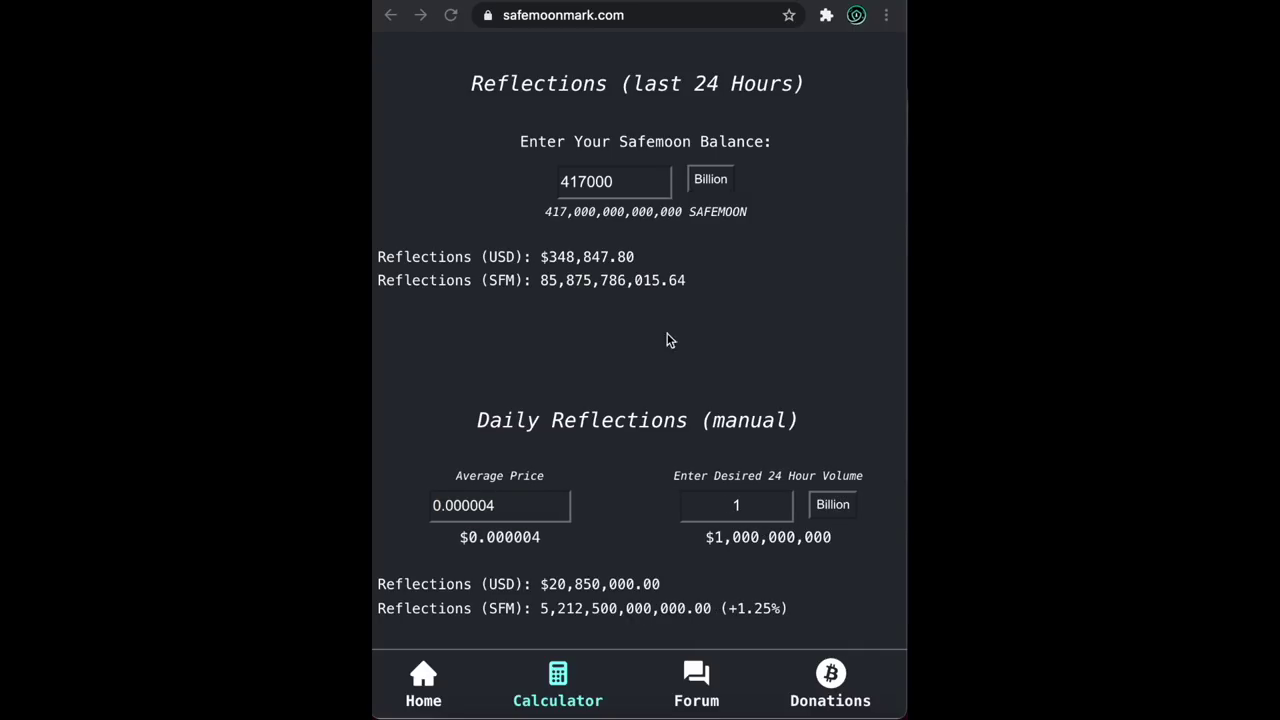
# Set the number of days in the future for Compounding Reflections to 30.
pyautogui.scroll(-3, 837, 303)
pyautogui.click(668, 478)
pyautogui.press('BackSpace')
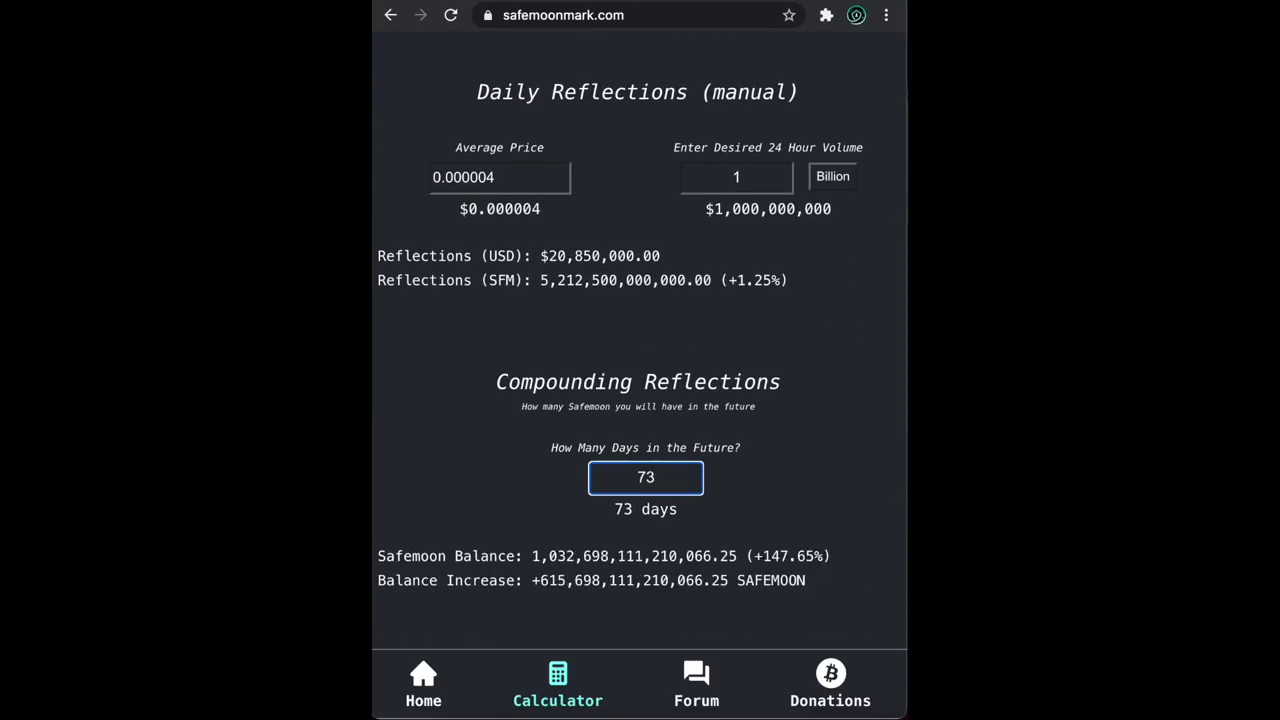
pyautogui.press('BackSpace')
pyautogui.press('BackSpace')
pyautogui.write('30')
# Set the Safemoon balance for the last 24 hours' reflections to 1 Billion and return to the Compounding Reflections days.
pyautogui.scroll(4, 665, 470)
pyautogui.click(648, 243)
pyautogui.press('BackSpace')
pyautogui.press('BackSpace')
pyautogui.press('BackSpace')
pyautogui.press('BackSpace')
pyautogui.press('BackSpace')
pyautogui.press('BackSpace')
pyautogui.write('1')
pyautogui.scroll(-4, 720, 315)
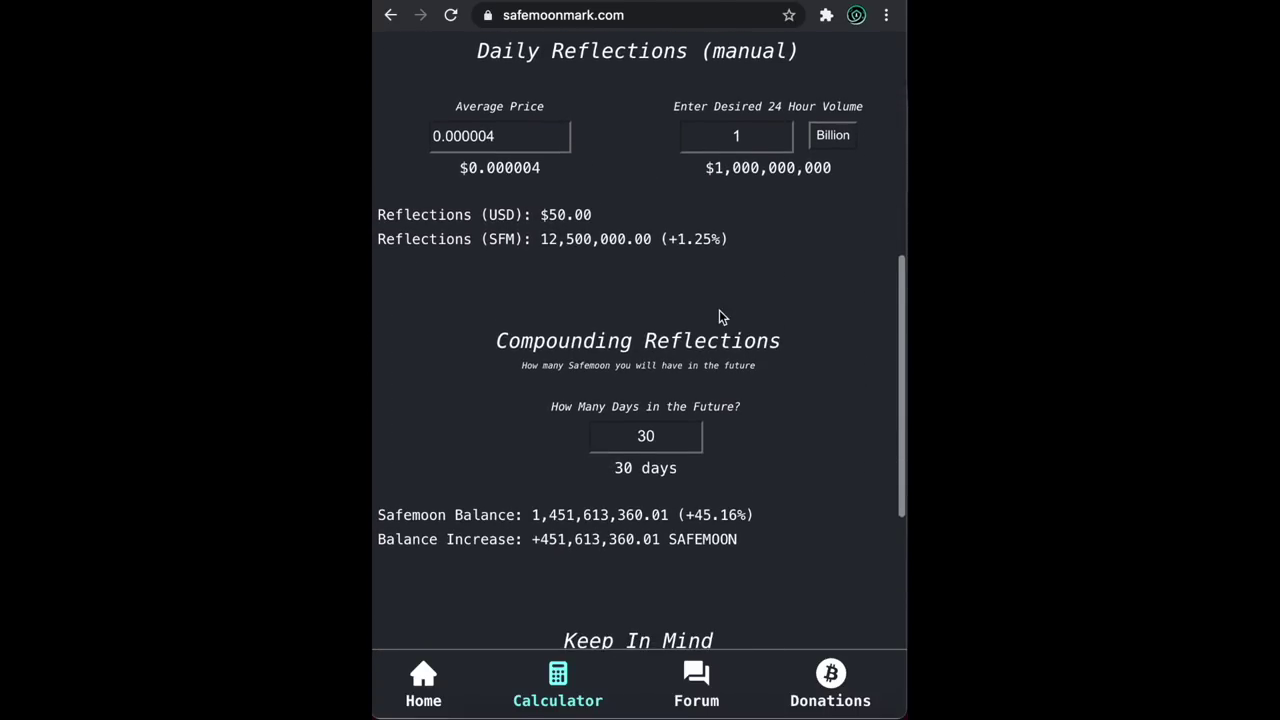
pyautogui.scroll(1, 719, 316)
pyautogui.click(698, 472)
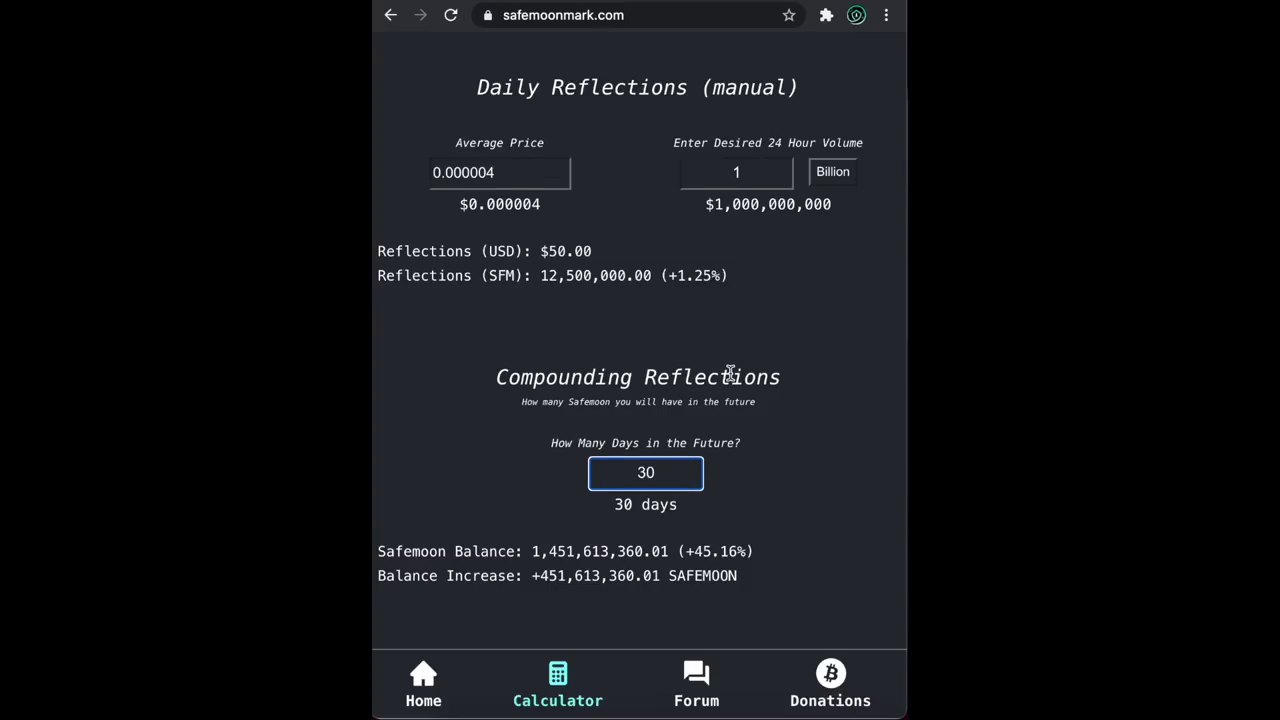
# Set the average price for Daily Reflections to 0.000001.
pyautogui.scroll(1, 730, 372)
pyautogui.click(528, 189)
pyautogui.press('BackSpace')
pyautogui.write('1')
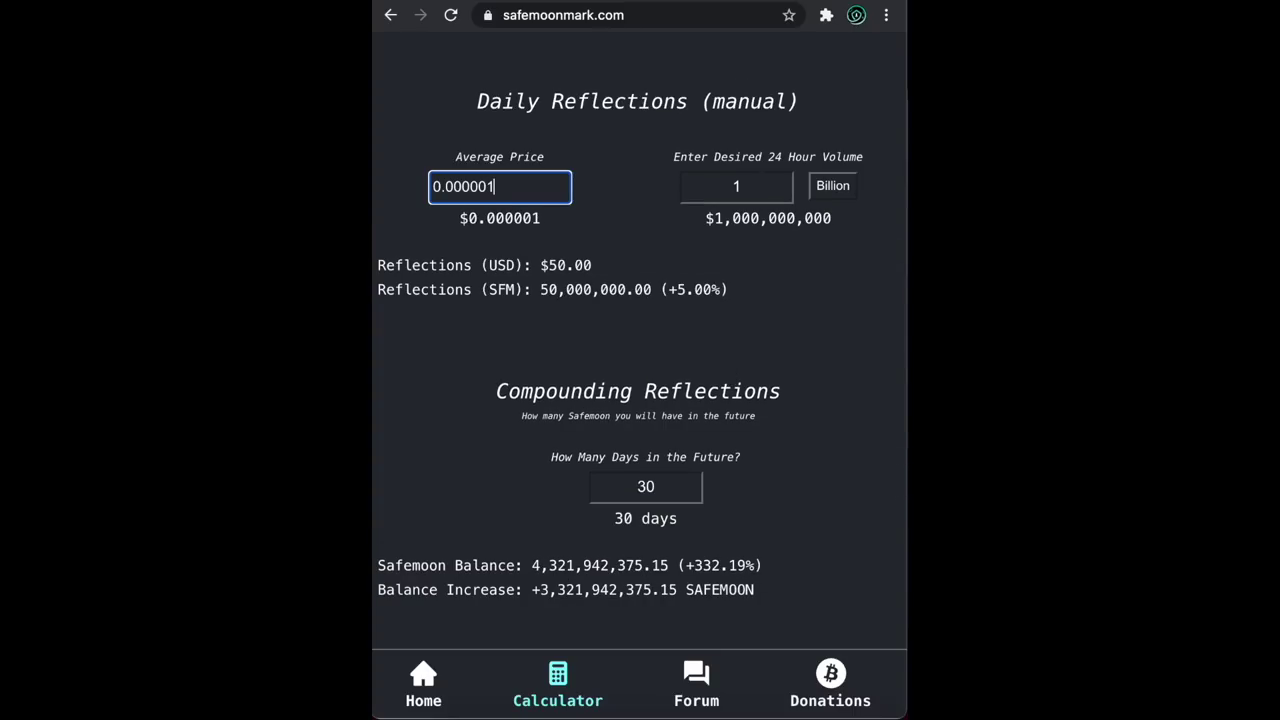
# Try average prices of 0.000002 and 0.000003 for Daily Reflections, then set the price to 0.00001.
pyautogui.press('BackSpace')
pyautogui.write('2')
pyautogui.press('BackSpace')
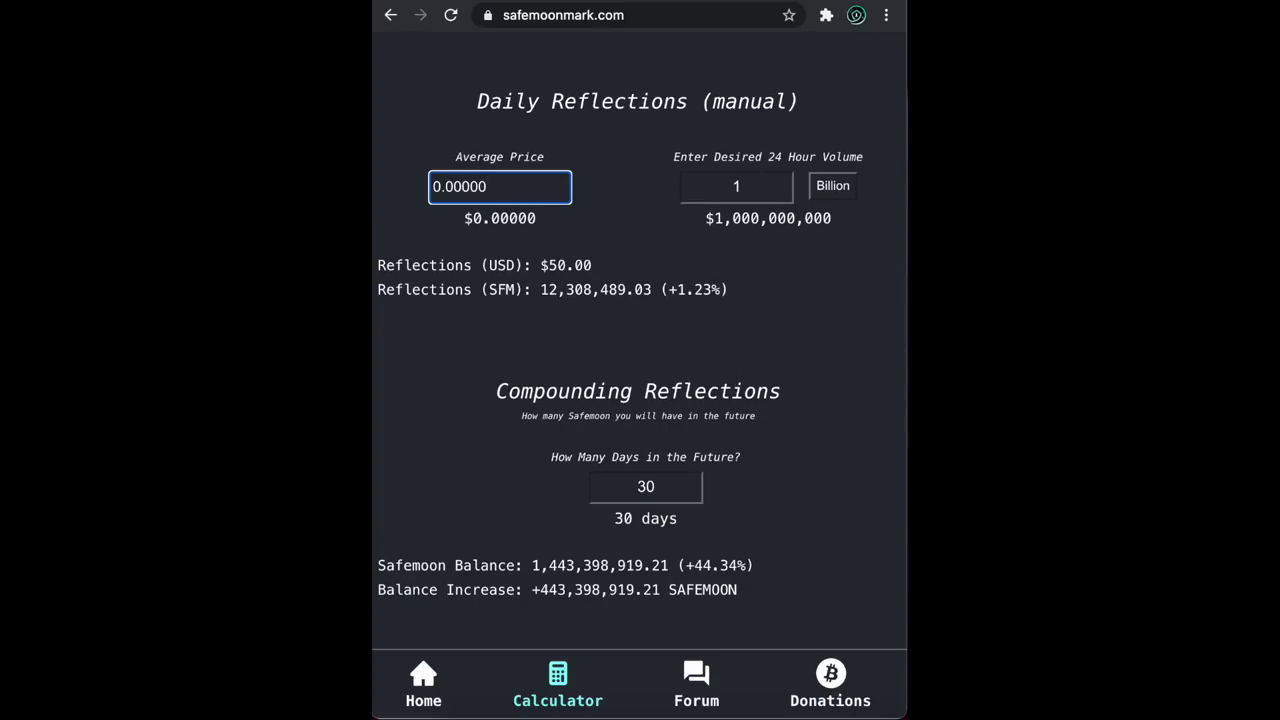
pyautogui.write('3')
pyautogui.press('BackSpace')
pyautogui.press('BackSpace')
pyautogui.write('1')
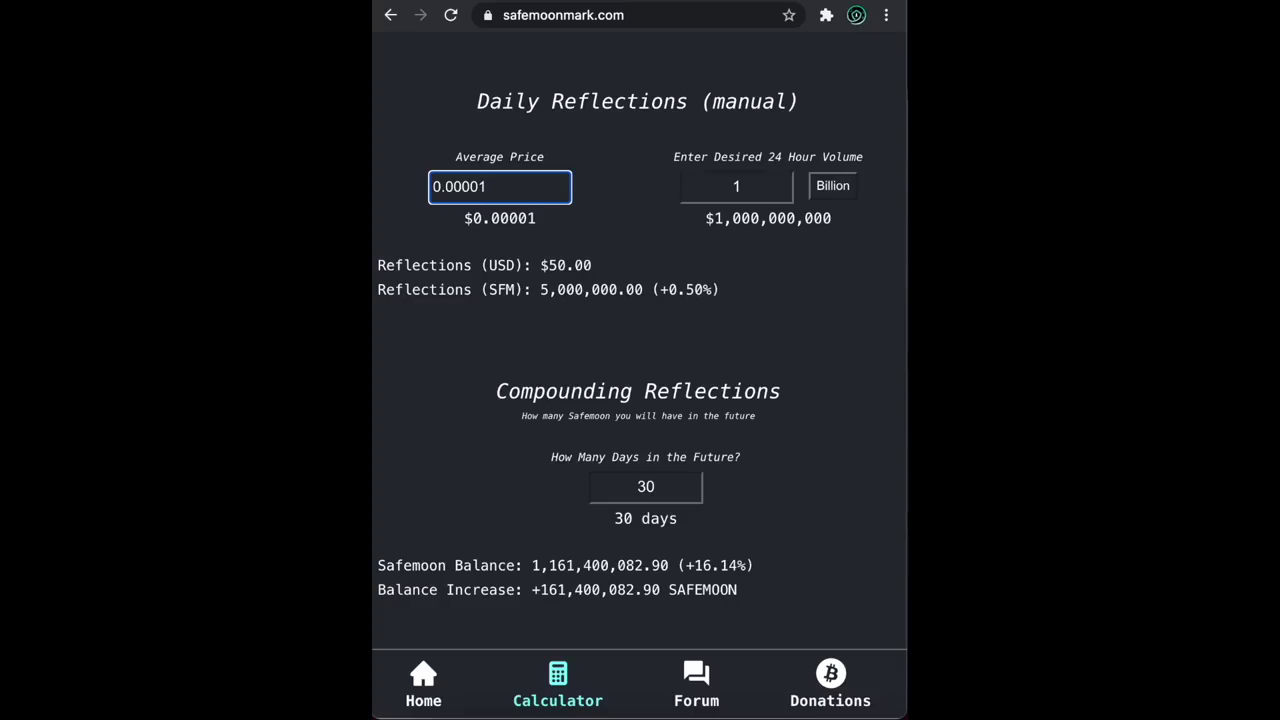
# Set the average price to 0.001 and the desired 24-hour volume to 100 Billion.
pyautogui.press('Left')
pyautogui.press('BackSpace')
pyautogui.press('BackSpace')
pyautogui.press('Right')
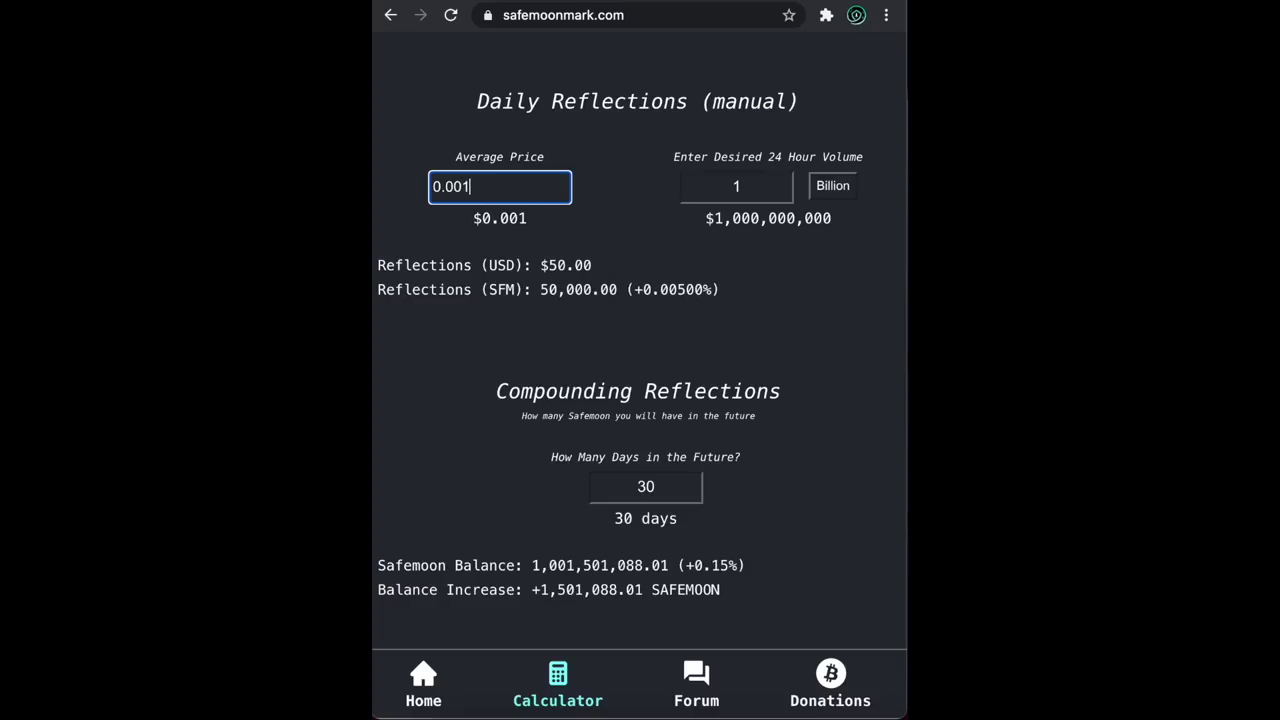
pyautogui.click(766, 182)
pyautogui.write('00')
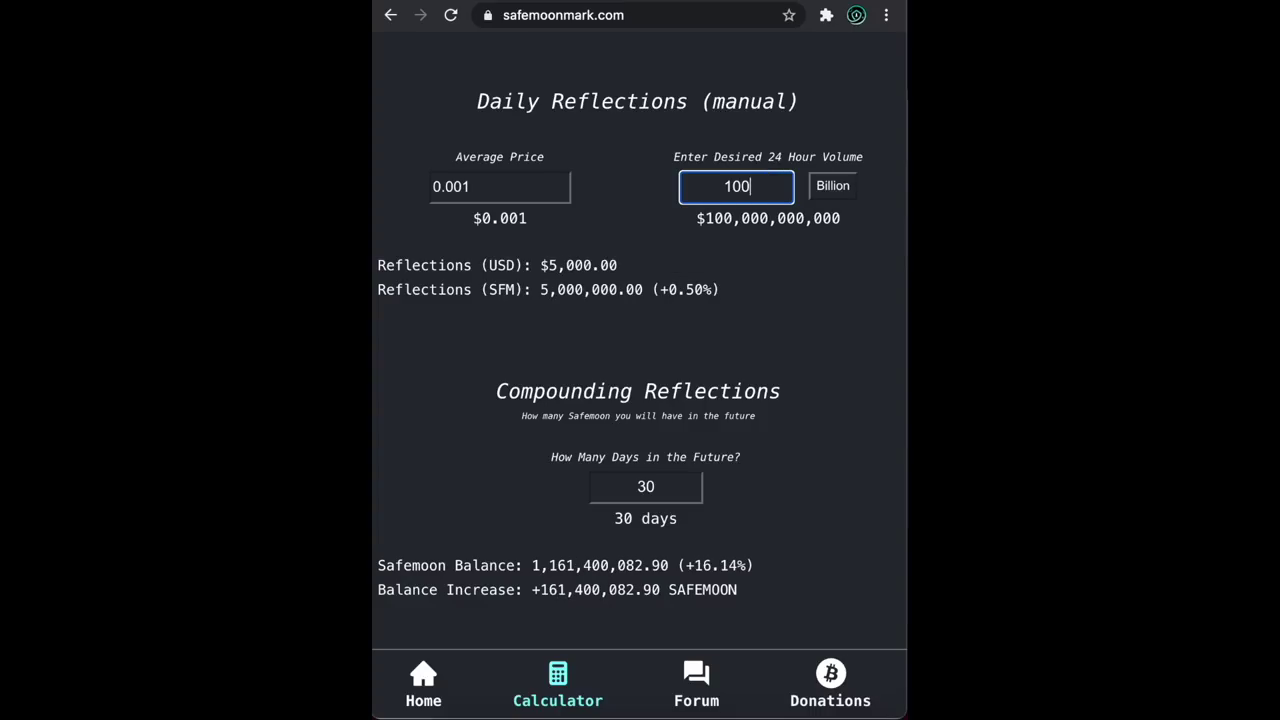
# Set the average price for Daily Reflections to 0.0001.
pyautogui.click(455, 187)
pyautogui.write('0')
pyautogui.press('super+Tab')
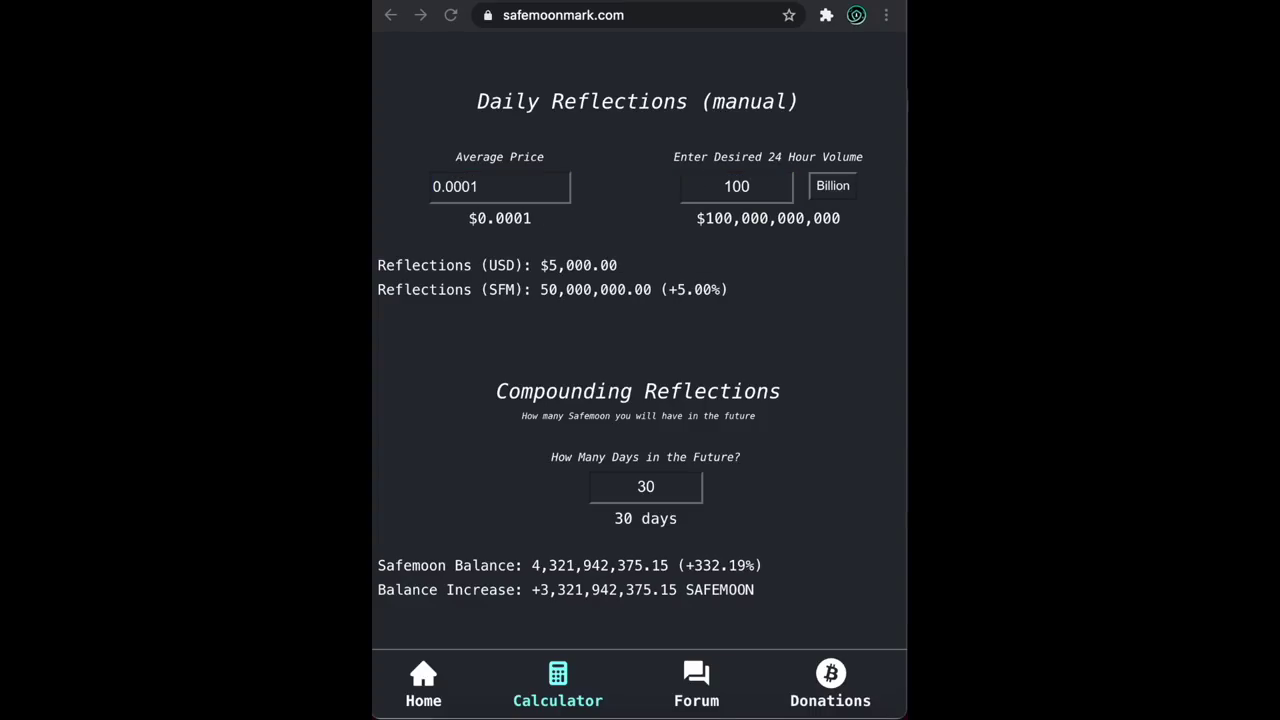
pyautogui.click(767, 191)
pyautogui.click(809, 285)
# Open the Home page and highlight the Twitter handle for enrolling in the Safemoon Giveaway.
pyautogui.click(432, 695)
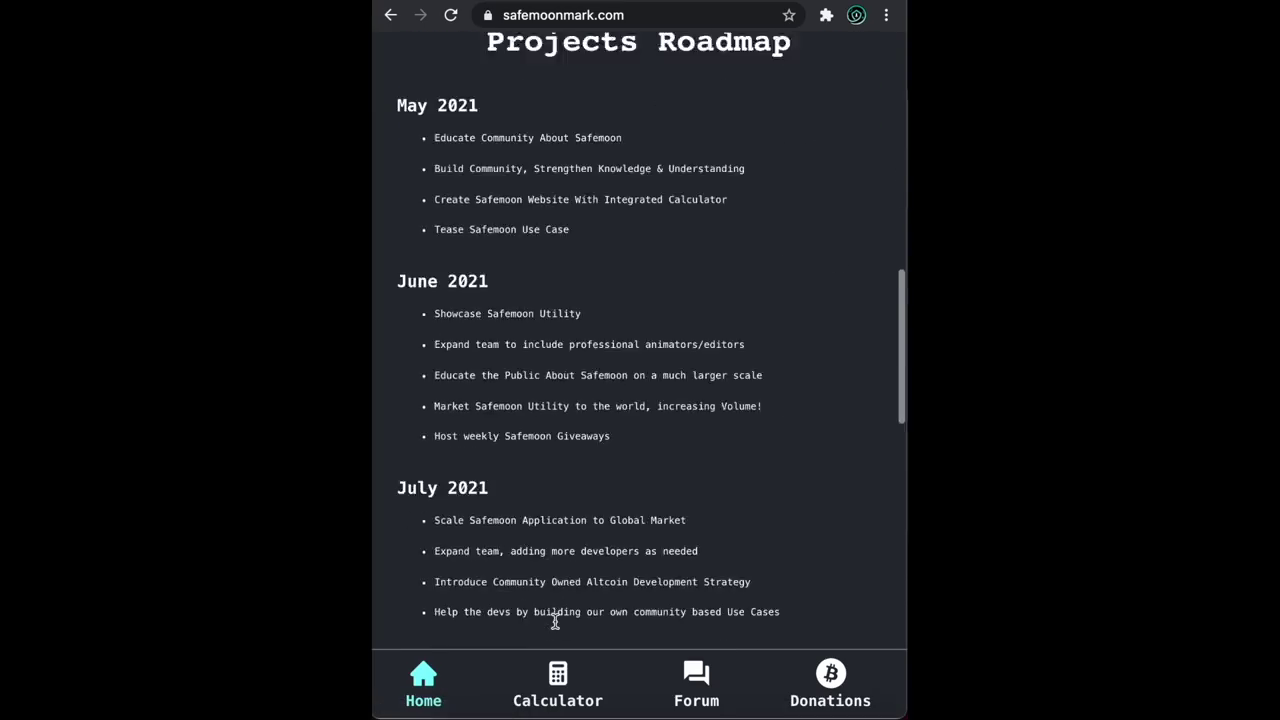
pyautogui.scroll(-5, 550, 600)
pyautogui.moveTo(603, 407); pyautogui.dragTo(726, 407)
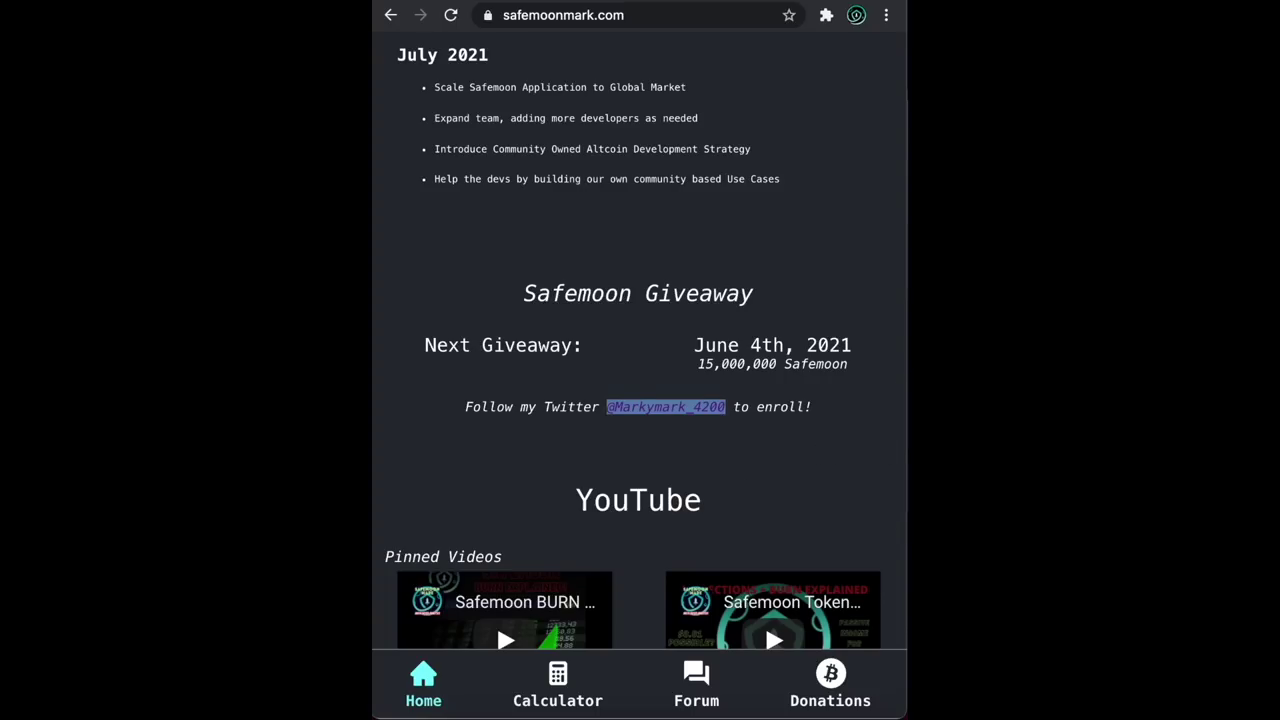
pyautogui.press('super+Tab')
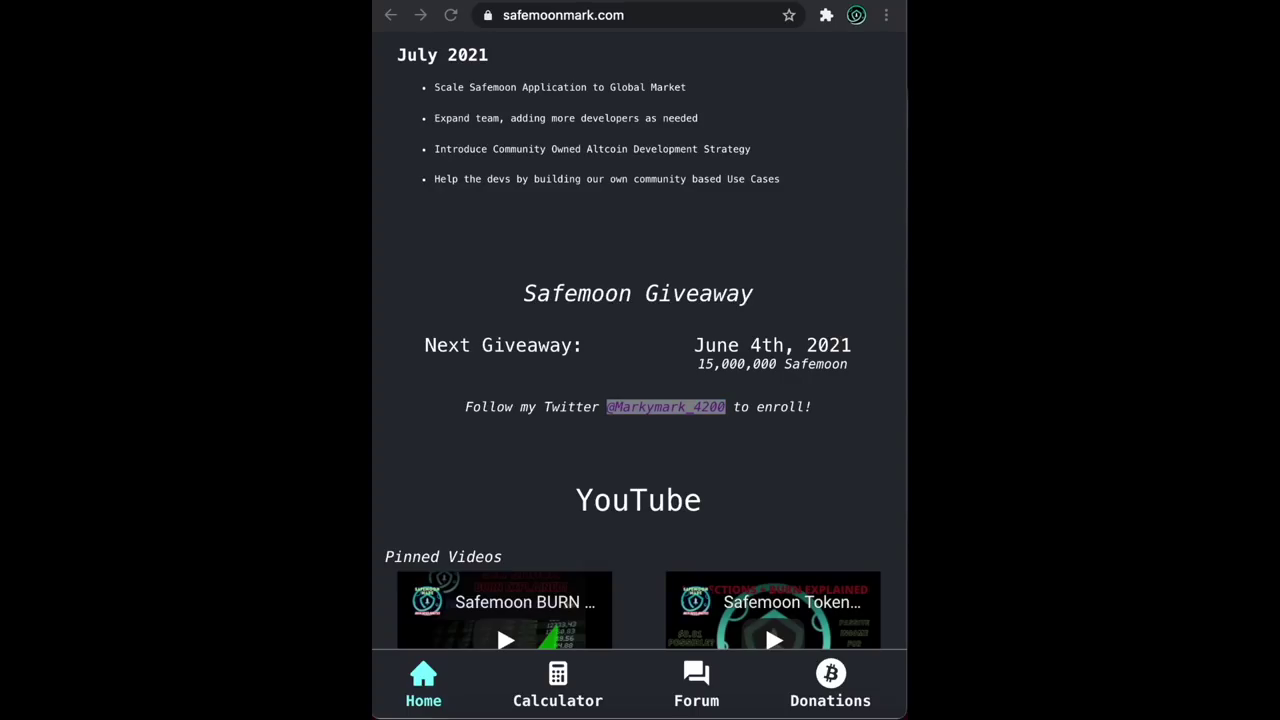